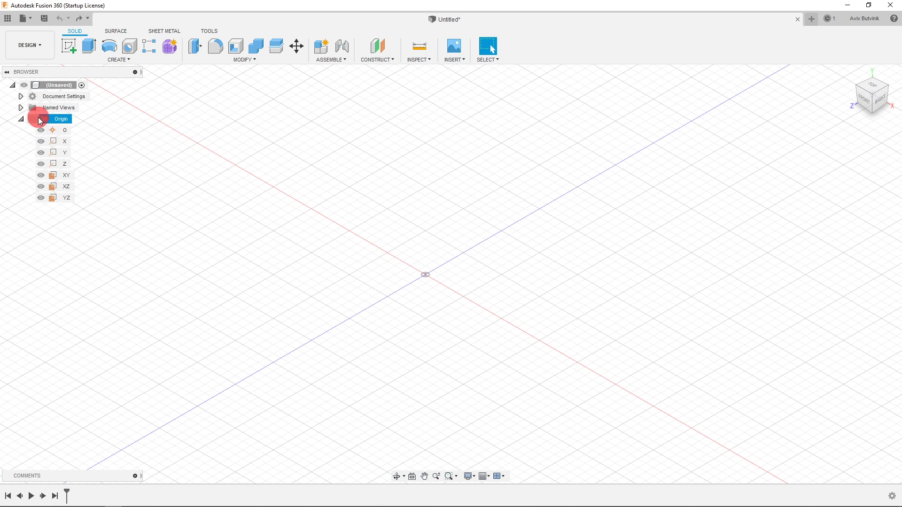
# - Highlight the origin point and the X, Y and Z axes one at a time to examine their directions
pyautogui.click(62, 133)
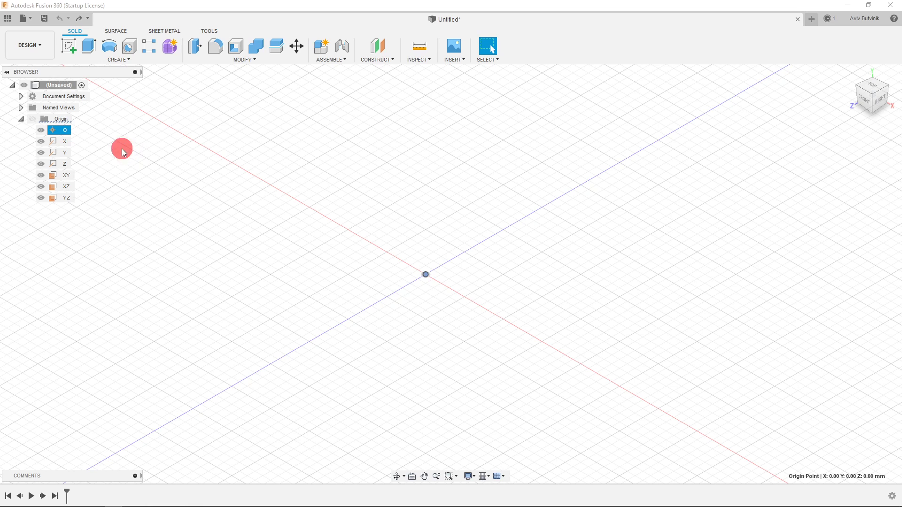
pyautogui.click(66, 143)
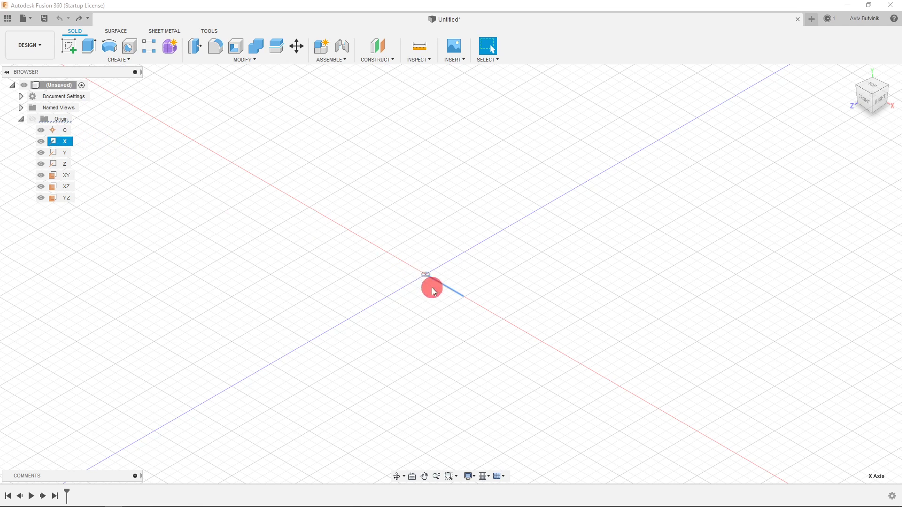
pyautogui.scroll(2, 435, 288)
pyautogui.scroll(2, 434, 287)
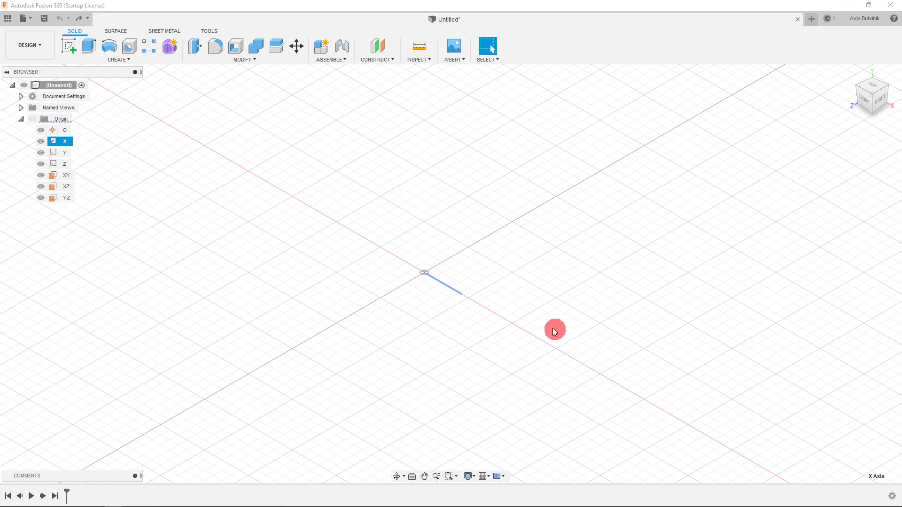
pyautogui.click(65, 152)
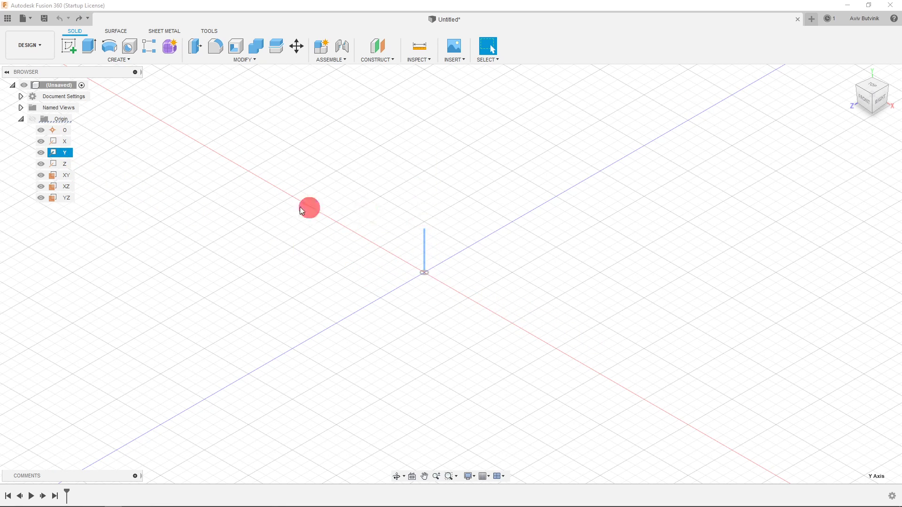
pyautogui.click(72, 167)
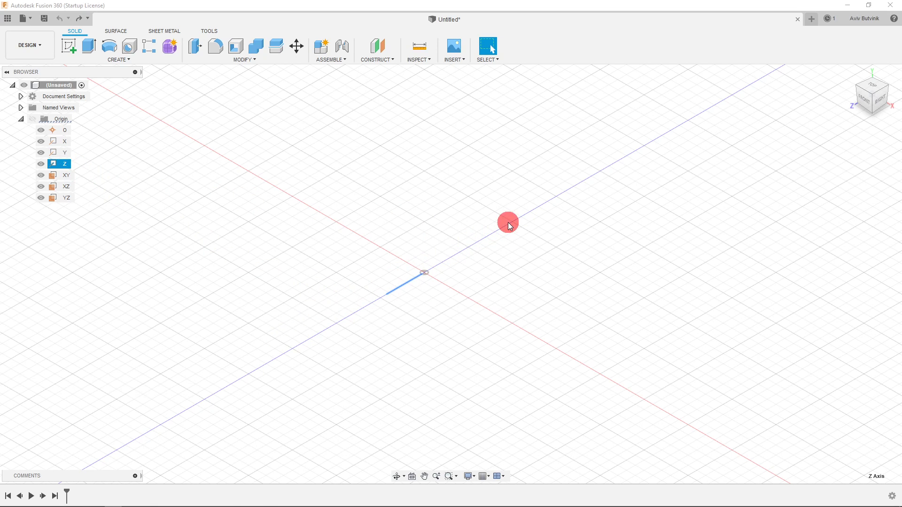
# - Highlight the XY, XZ and YZ origin planes individually and select all three together to compare their orientation
pyautogui.click(66, 176)
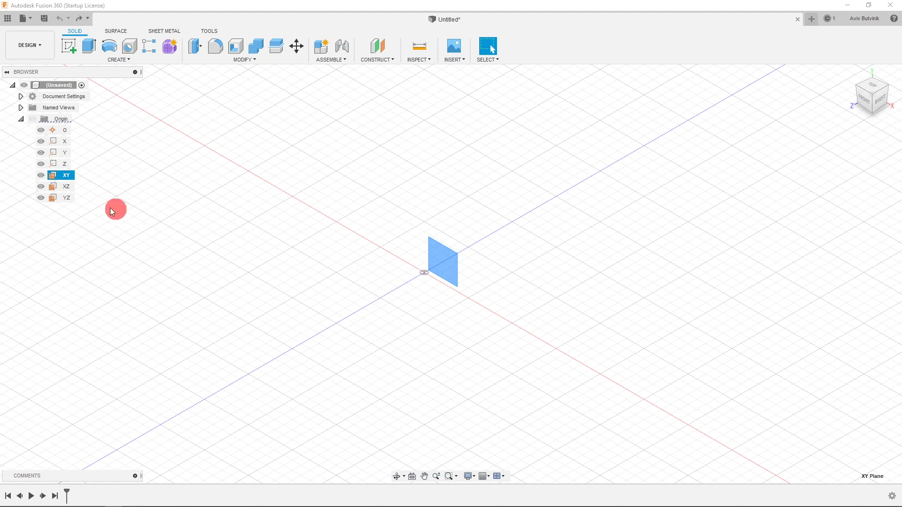
pyautogui.click(64, 189)
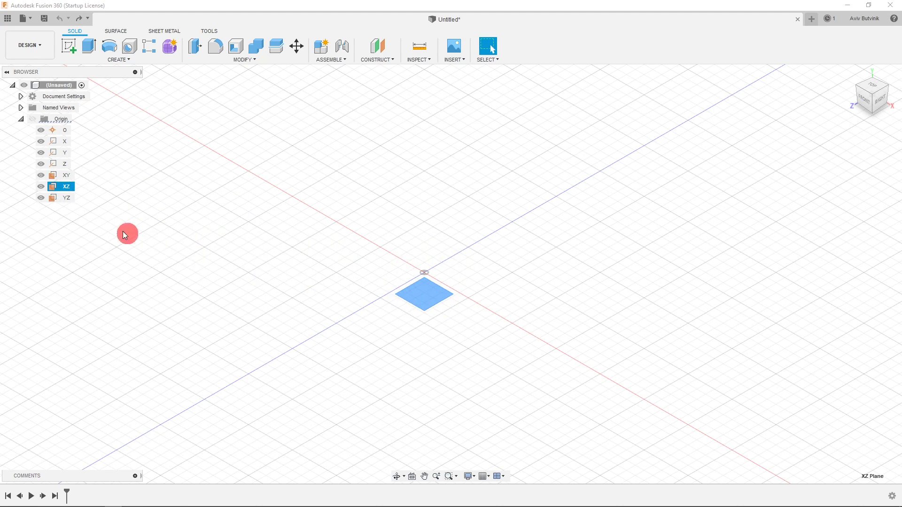
pyautogui.click(64, 199)
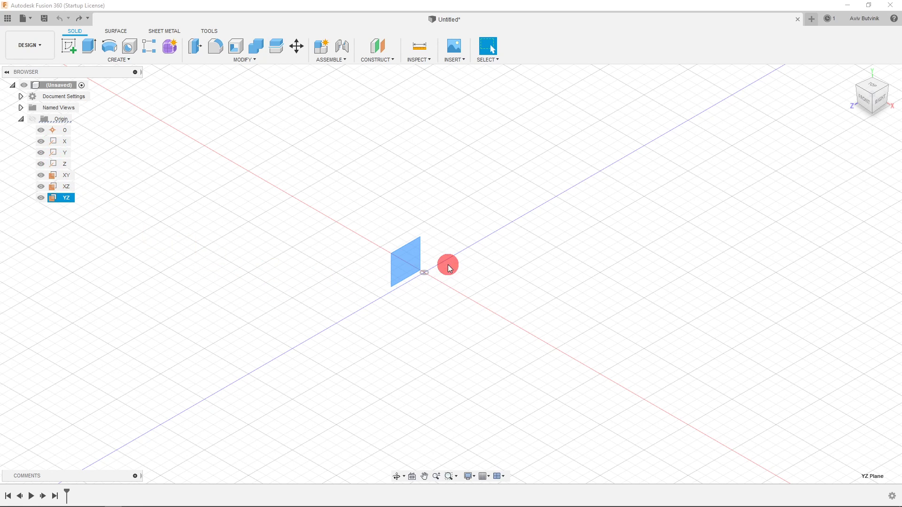
pyautogui.keyDown('ctrl'); pyautogui.click(55, 188); pyautogui.keyUp('ctrl')
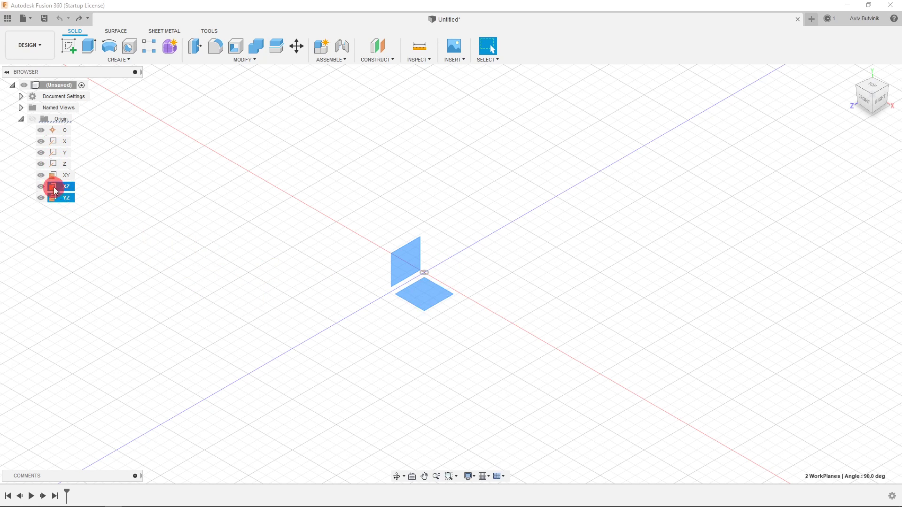
pyautogui.keyDown('ctrl'); pyautogui.click(55, 177); pyautogui.keyUp('ctrl')
pyautogui.scroll(2, 469, 281)
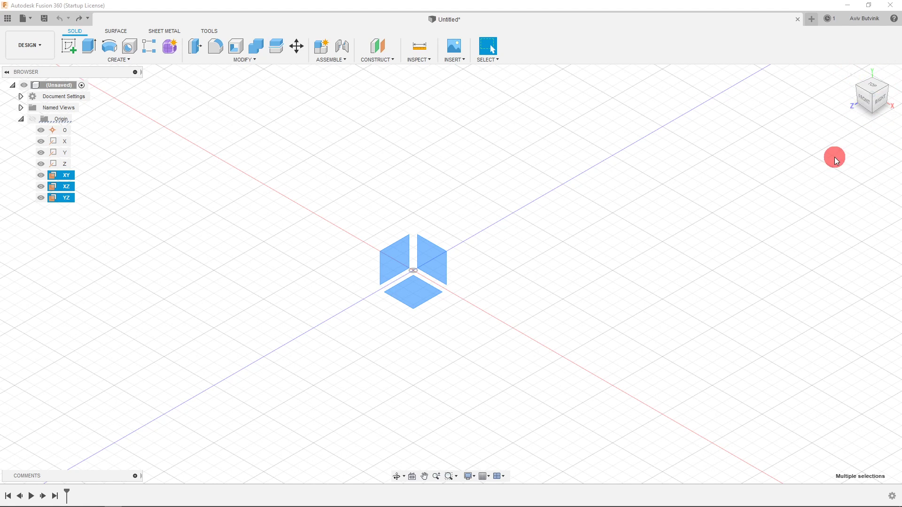
# - Examine the three selected origin planes from the front, the top-front edge and the isometric corner views, and clear the selection
pyautogui.click(866, 101)
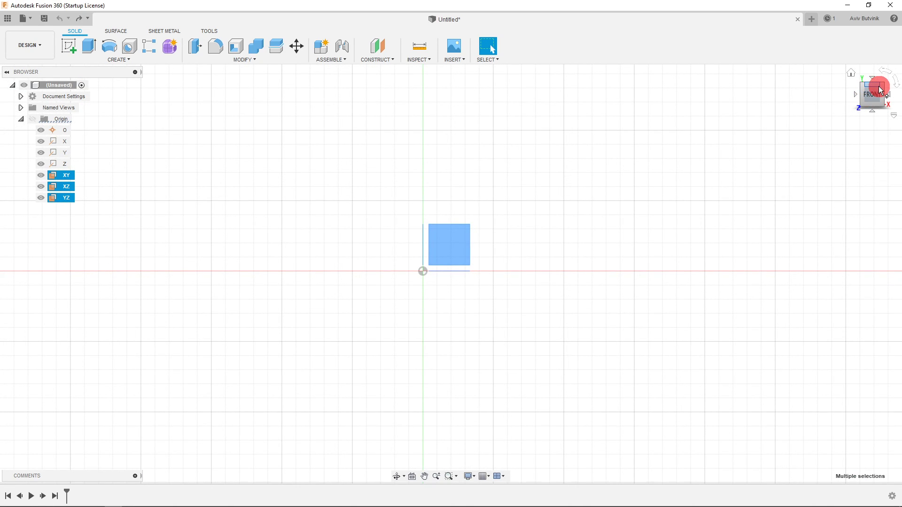
pyautogui.click(878, 91)
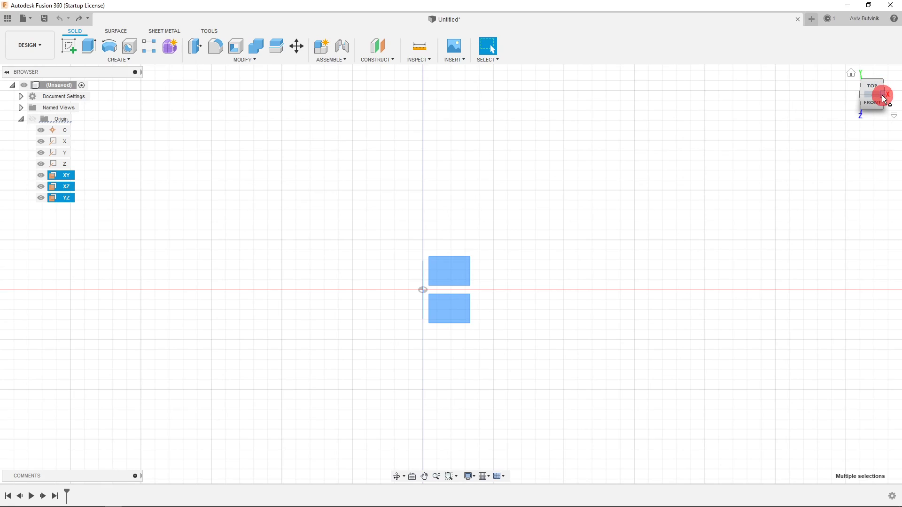
pyautogui.click(882, 96)
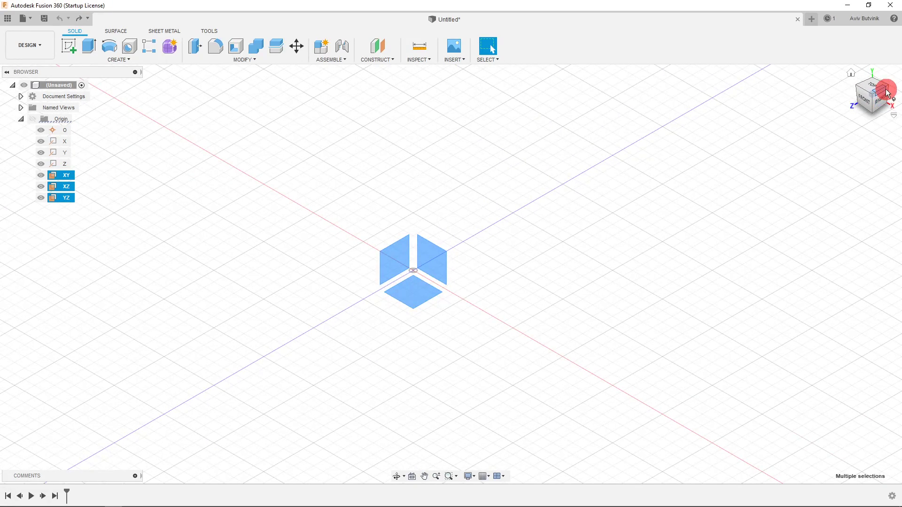
pyautogui.click(887, 90)
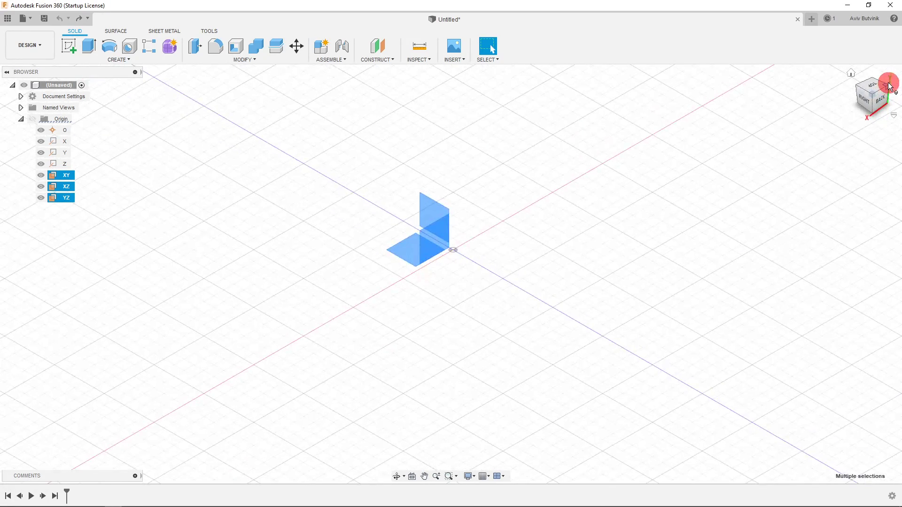
pyautogui.click(887, 89)
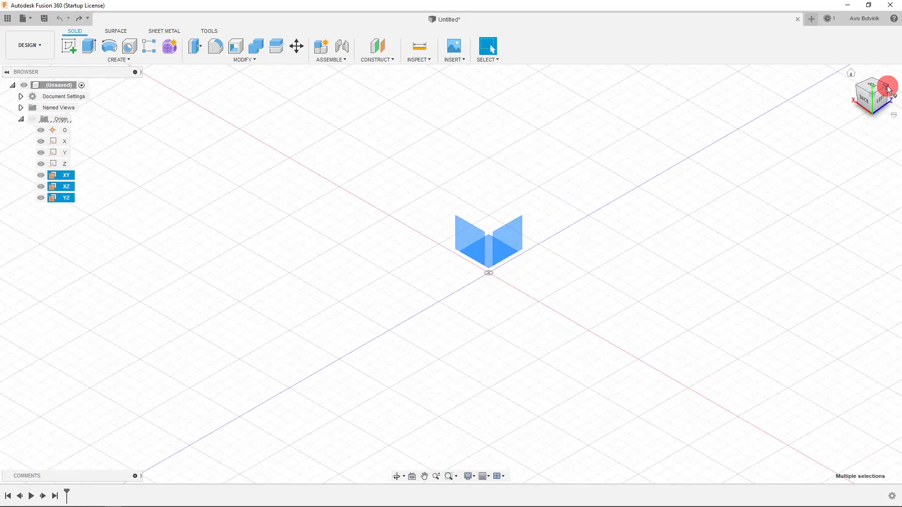
pyautogui.click(887, 89)
pyautogui.click(888, 89)
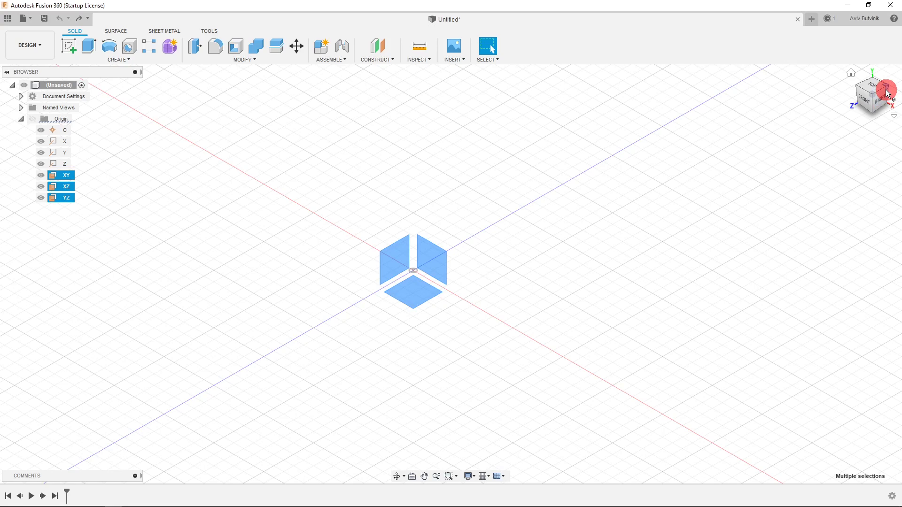
pyautogui.click(887, 93)
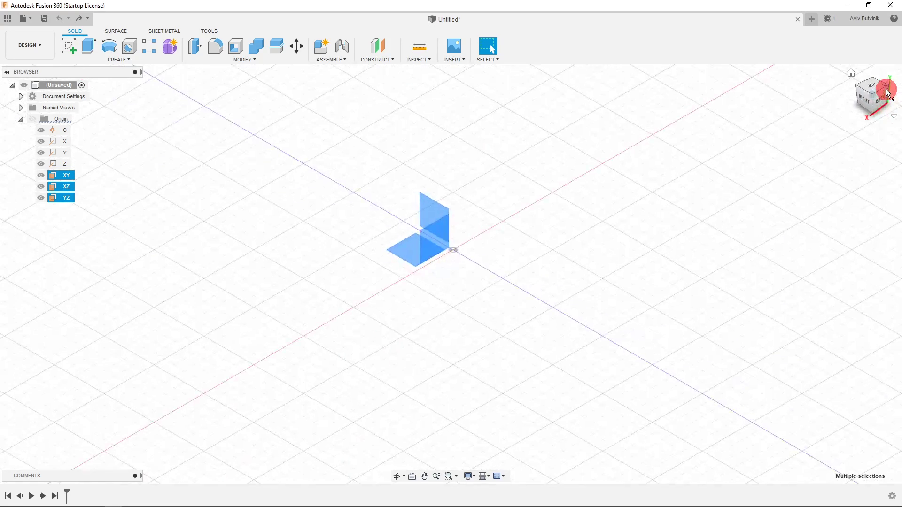
pyautogui.click(859, 89)
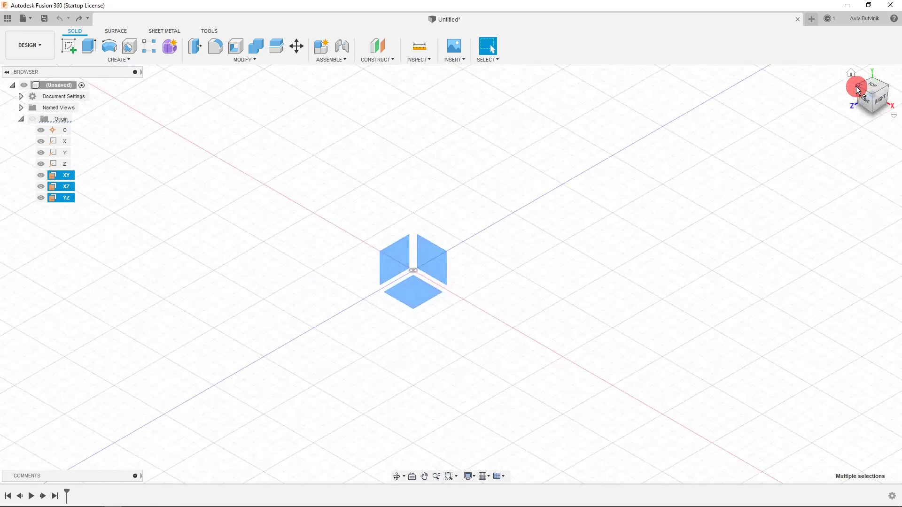
pyautogui.click(754, 179)
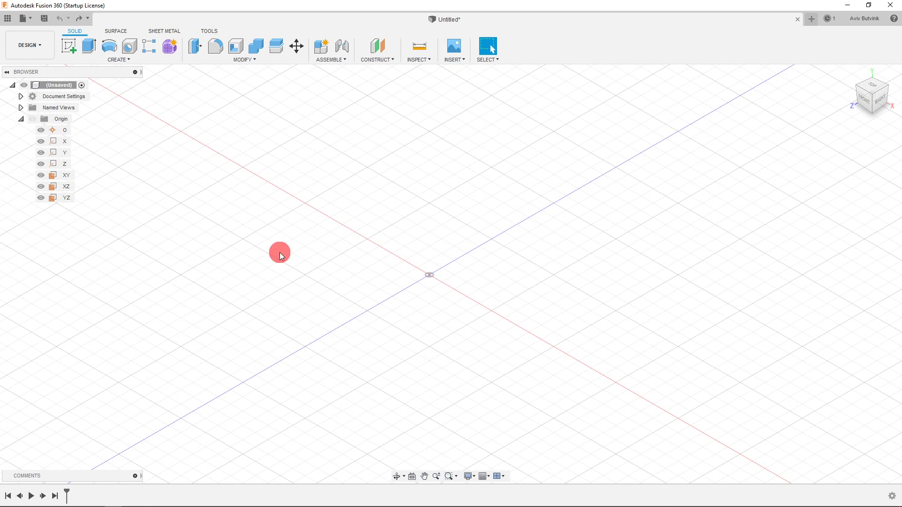
# - Start a sketch on the XZ plane and draw a two-point rectangle from the origin, about 6.7 by 3.5 mm
pyautogui.click(56, 190)
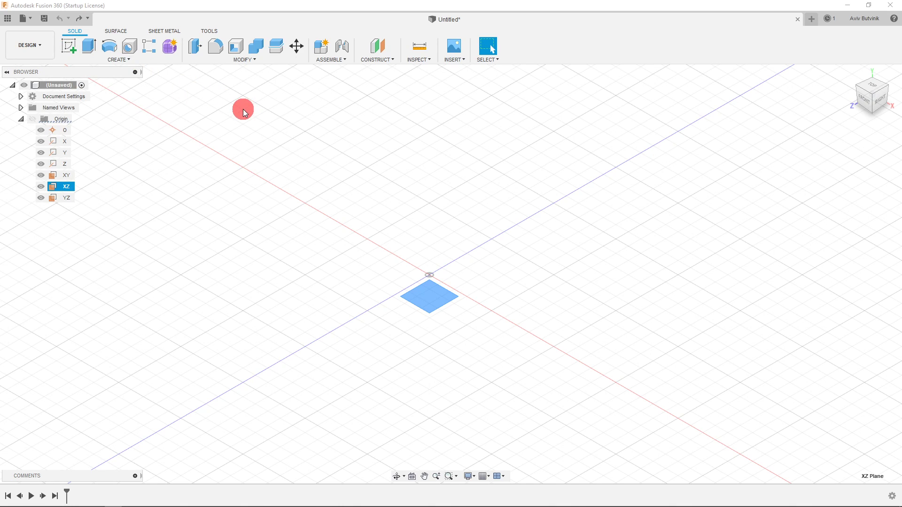
pyautogui.click(70, 47)
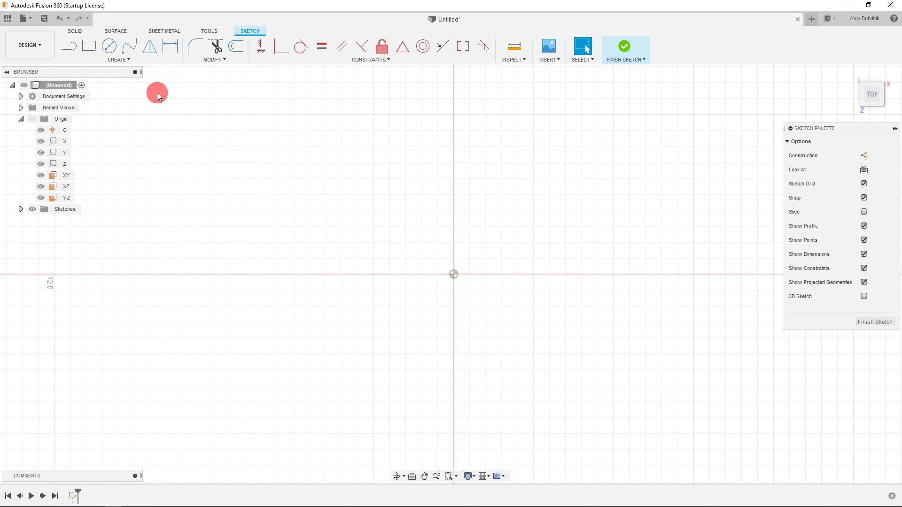
pyautogui.click(89, 46)
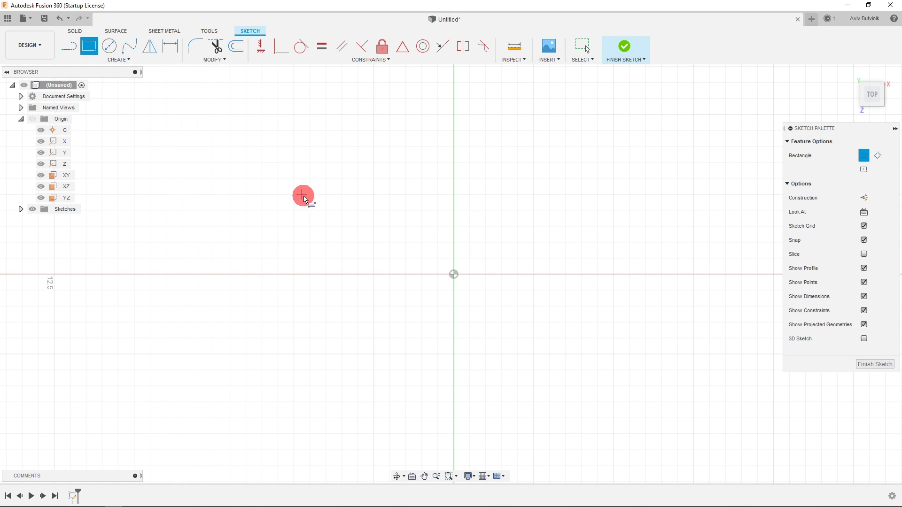
pyautogui.click(454, 276)
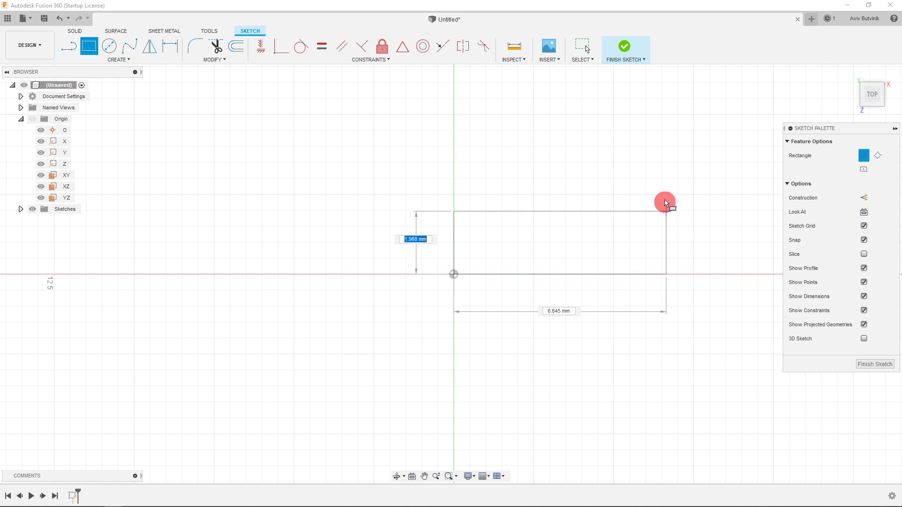
pyautogui.click(668, 390)
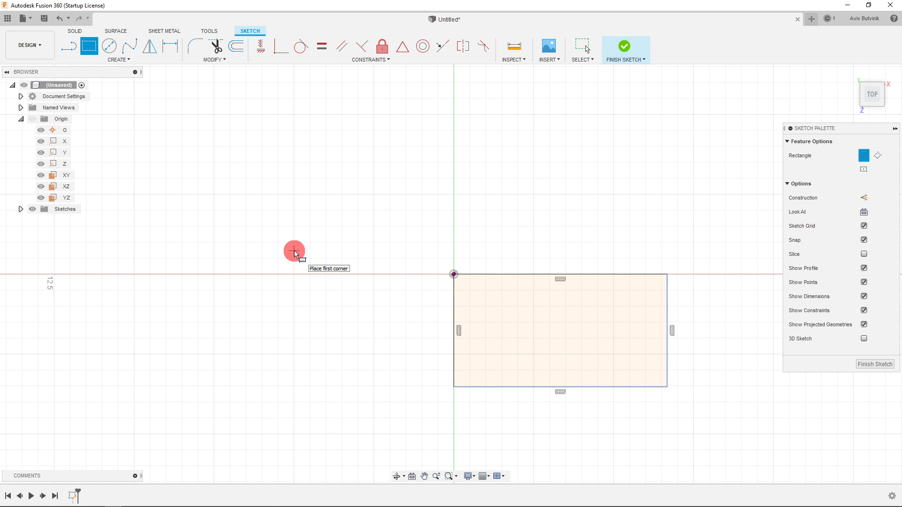
pyautogui.scroll(-1, 291, 267)
pyautogui.scroll(3, 623, 335)
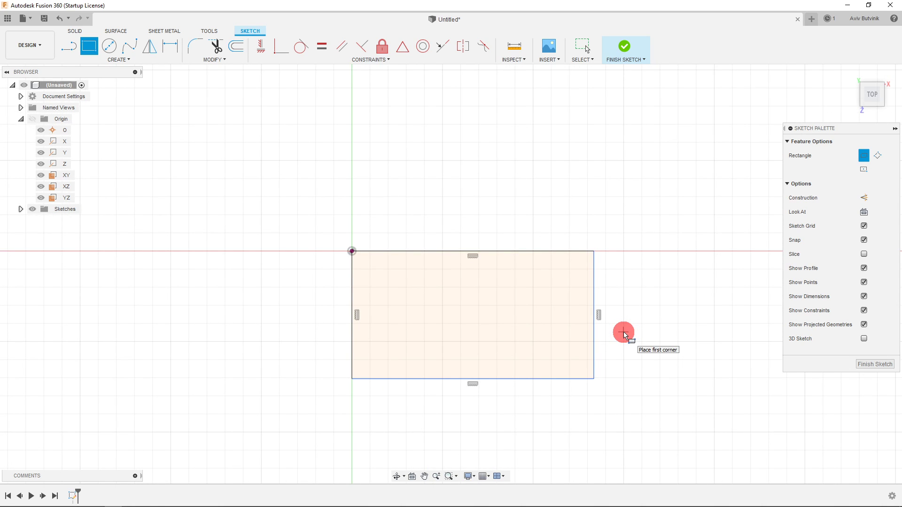
pyautogui.press('Escape')
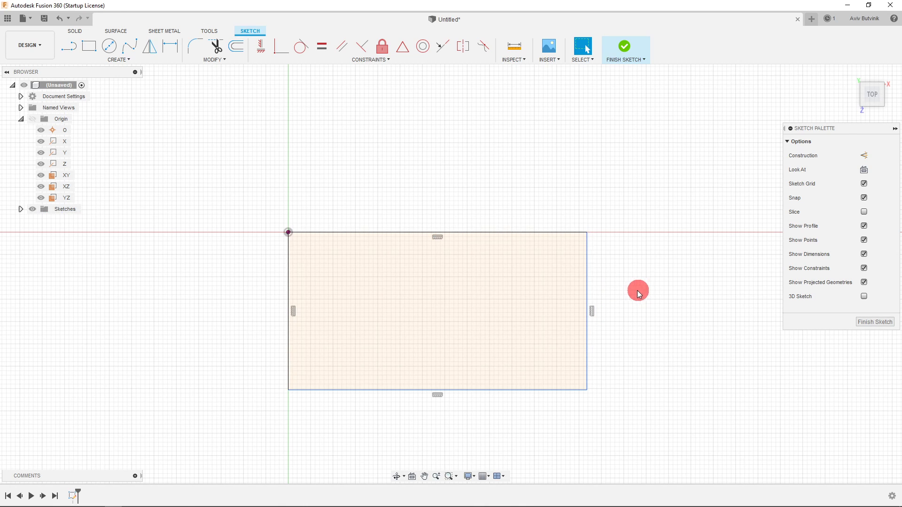
pyautogui.scroll(-3, 479, 303)
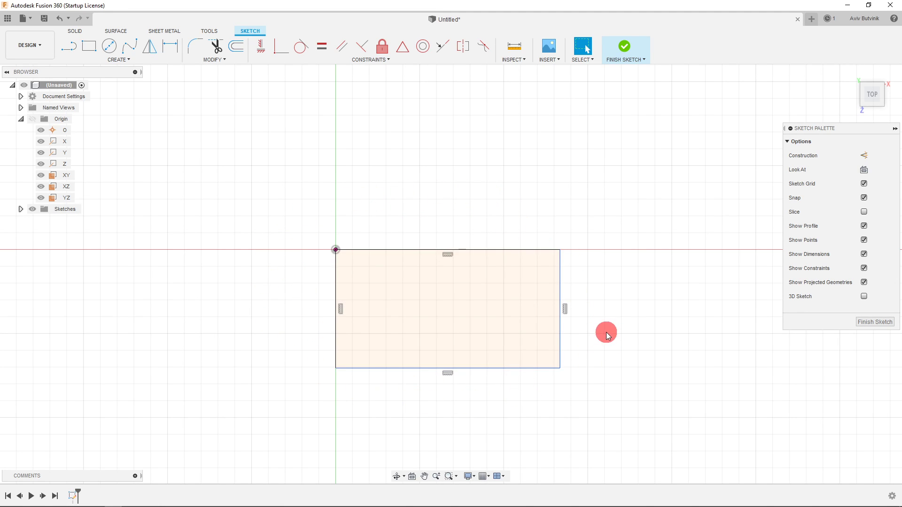
# - Dimension the rectangle's upper horizontal edge to 6 mm, placing the dimension above it
pyautogui.click(559, 347)
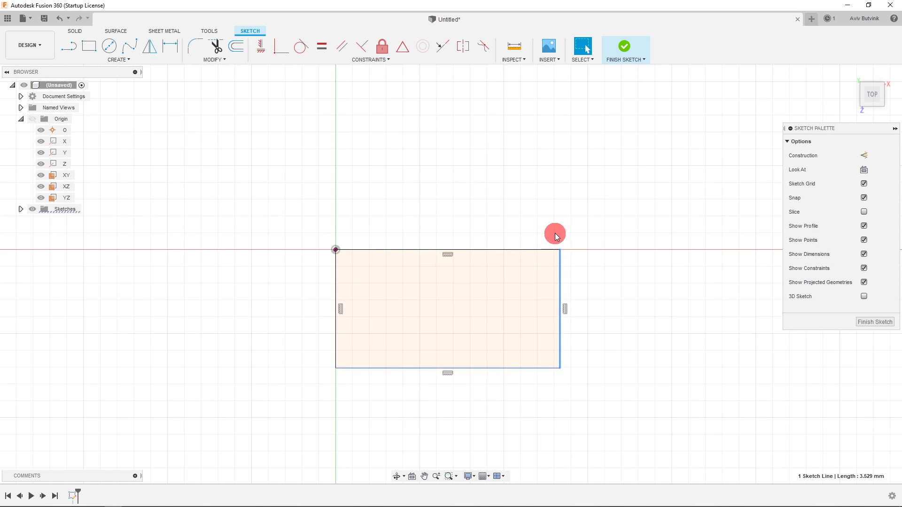
pyautogui.click(555, 325)
pyautogui.click(463, 250)
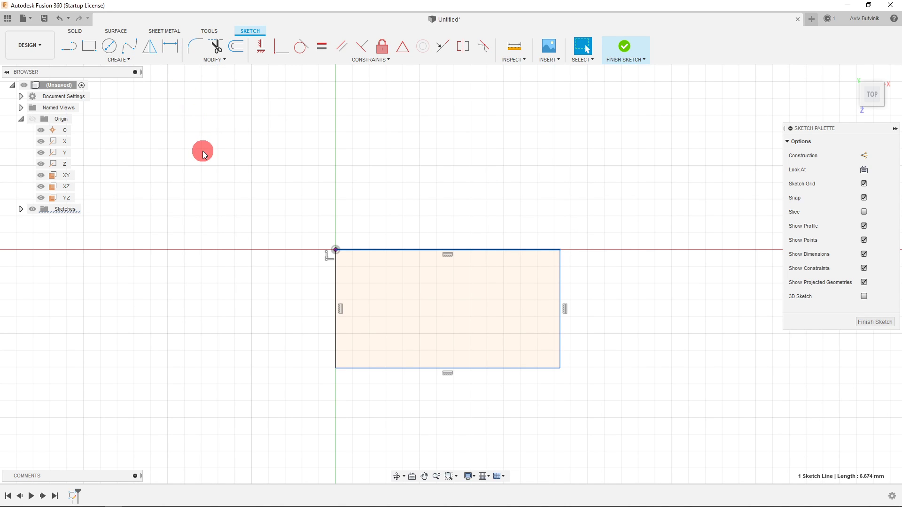
pyautogui.click(170, 55)
pyautogui.click(378, 249)
pyautogui.click(399, 235)
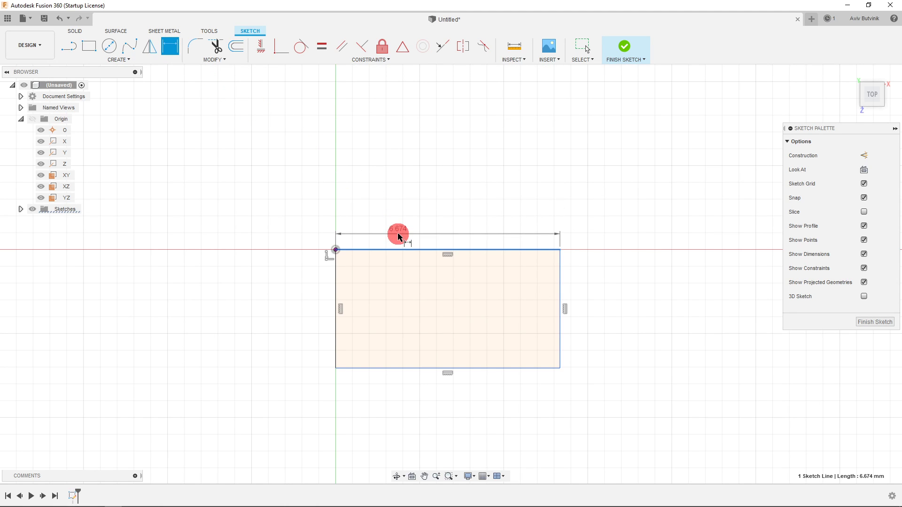
pyautogui.click(431, 217)
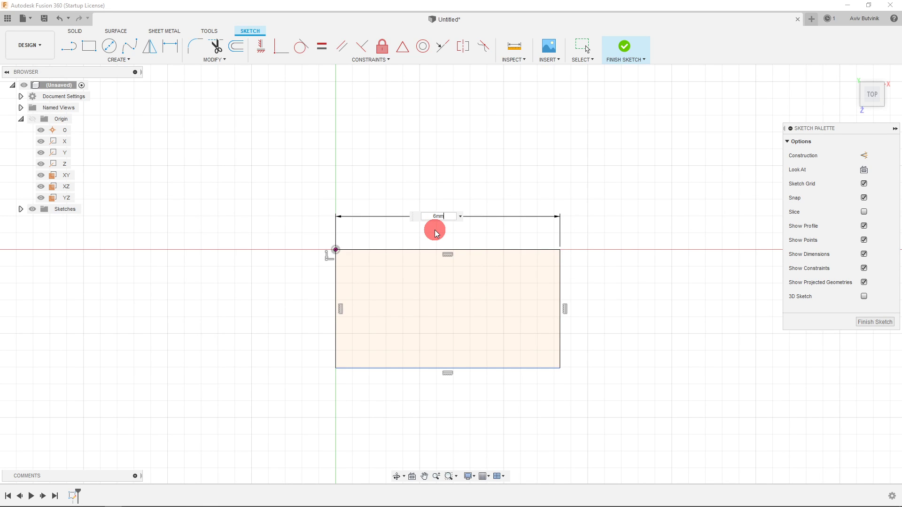
pyautogui.write('6mm')
pyautogui.press('Return')
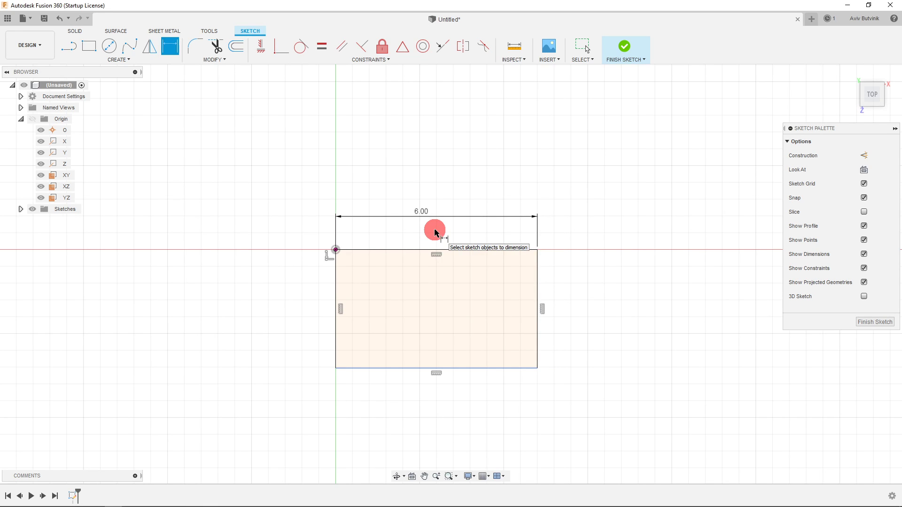
# - Dimension the rectangle's right vertical edge to 3 mm, placing the dimension beside it
pyautogui.click(536, 274)
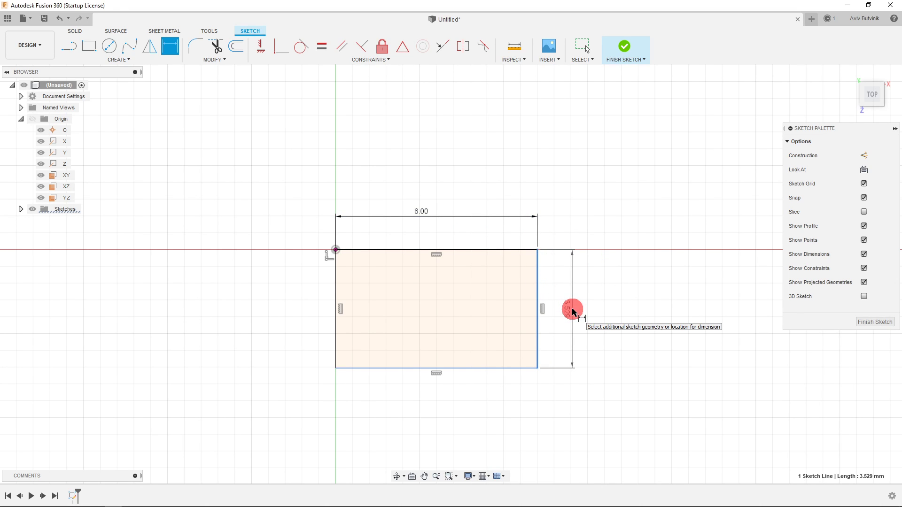
pyautogui.click(573, 312)
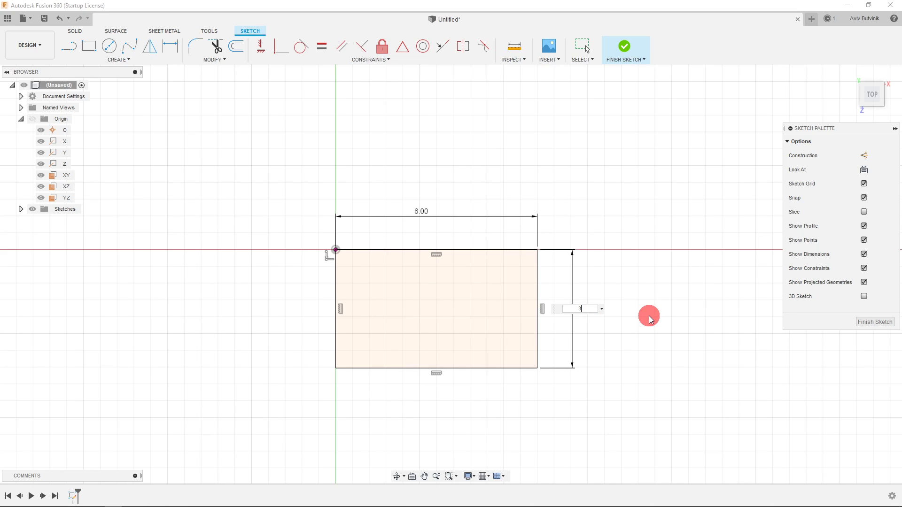
pyautogui.press('Return')
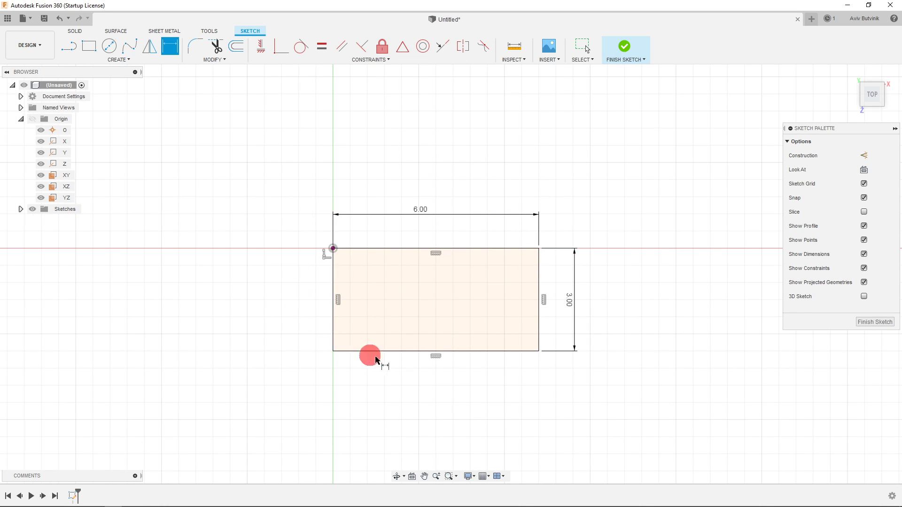
# - Examine the dimensioned rectangle from the top, the top-front edge, the front and the isometric corner views
pyautogui.scroll(-1, 473, 362)
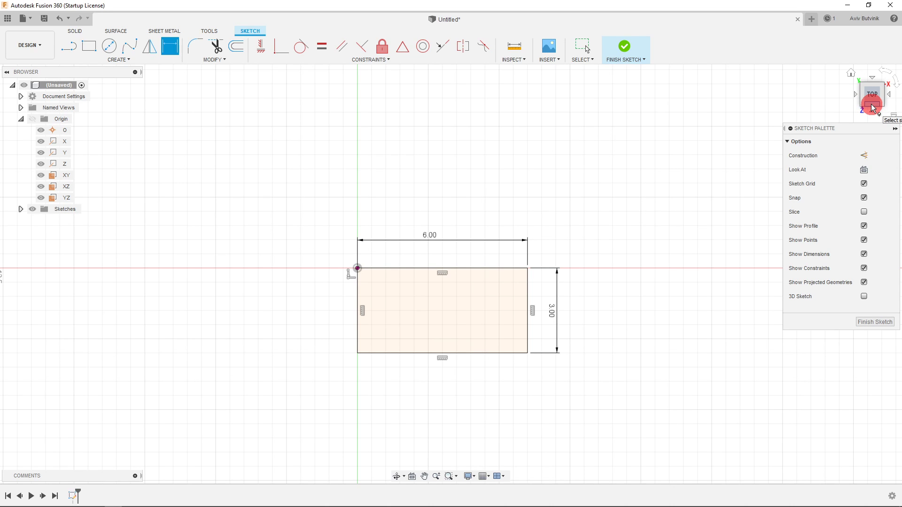
pyautogui.click(872, 108)
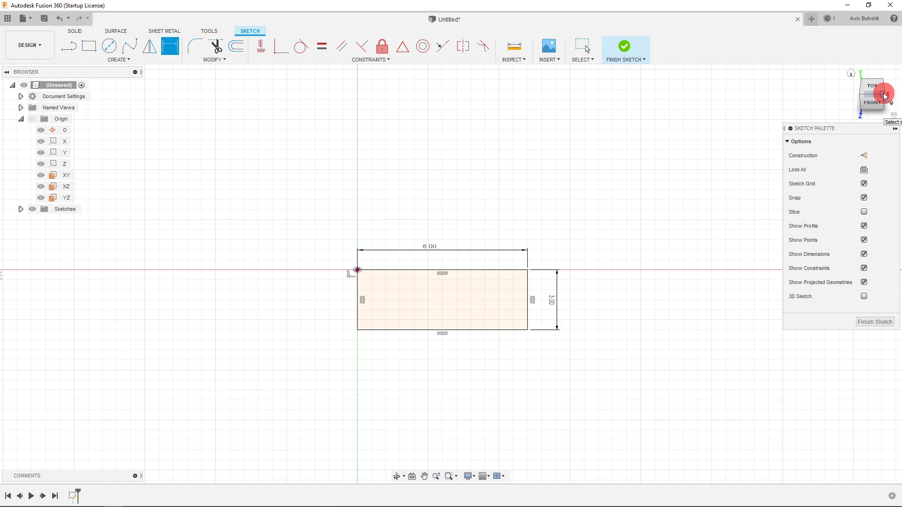
pyautogui.click(885, 95)
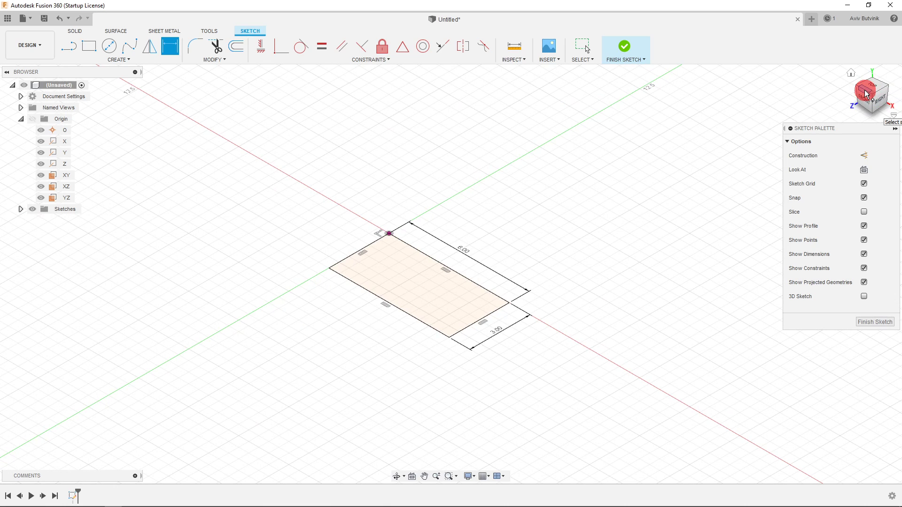
pyautogui.click(866, 94)
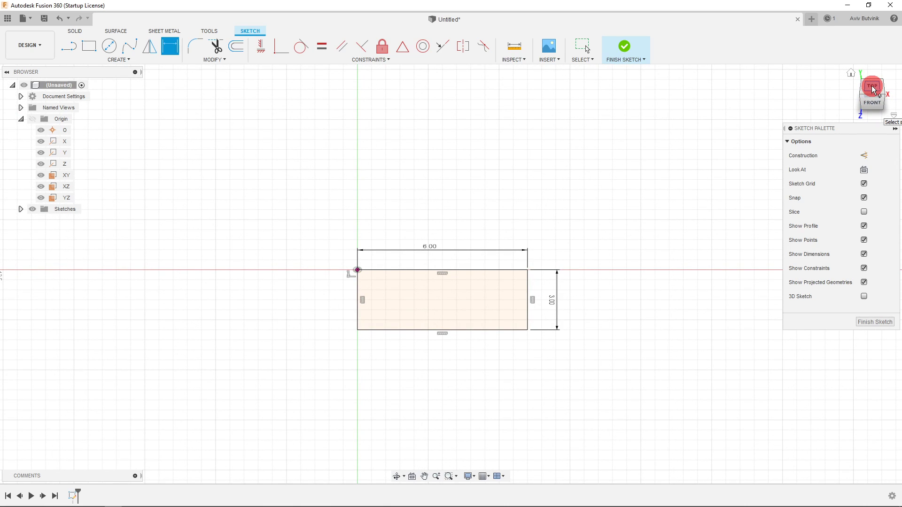
pyautogui.click(872, 89)
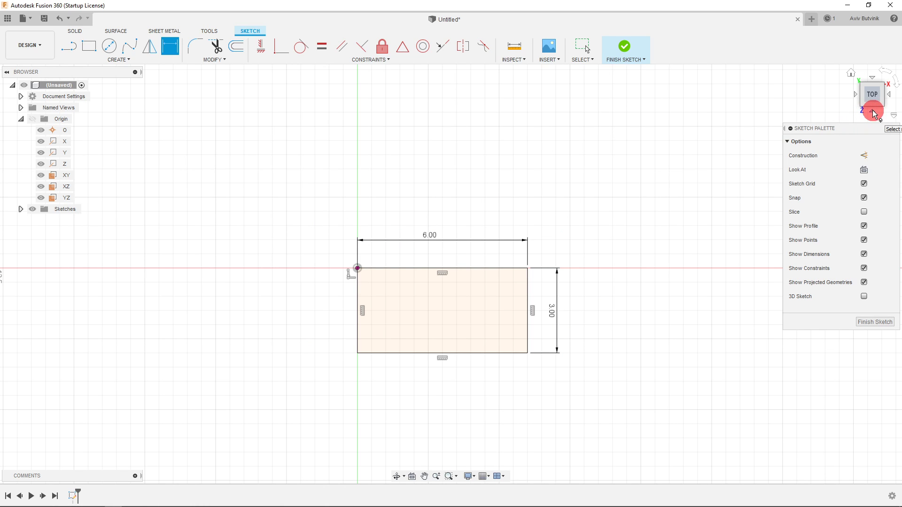
pyautogui.click(873, 115)
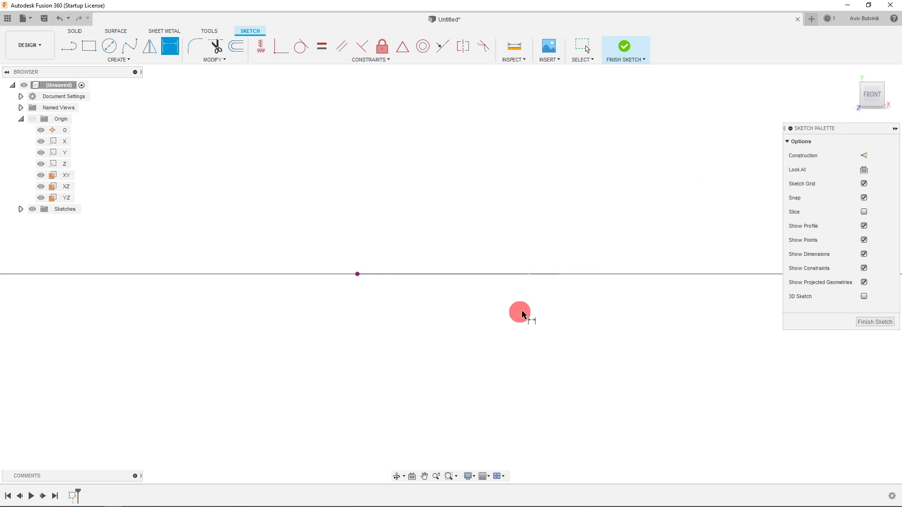
pyautogui.click(871, 79)
pyautogui.scroll(-1, 460, 327)
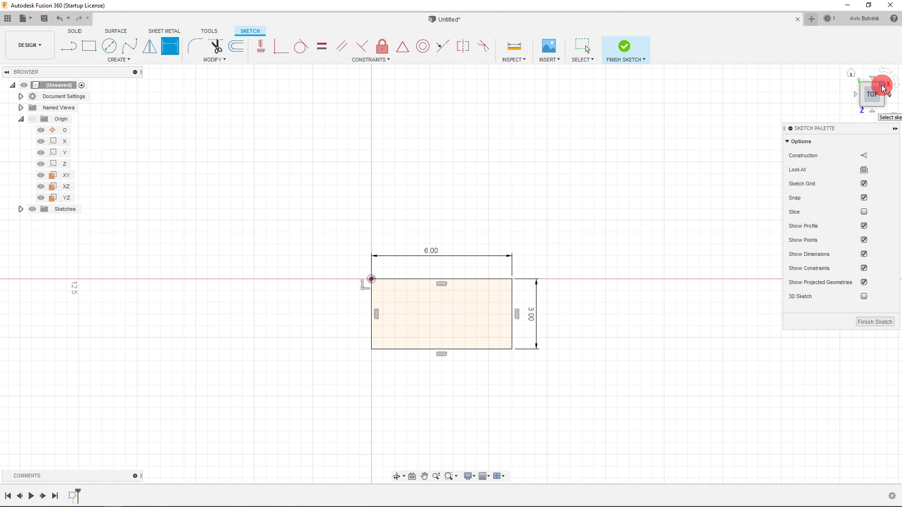
pyautogui.click(882, 86)
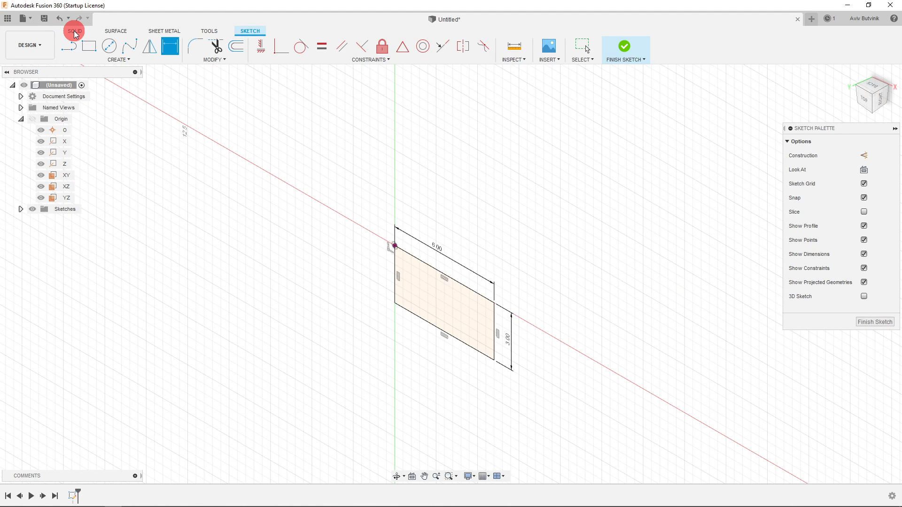
# - Start a one-sided extrusion of the rectangle profile as a new body and pull it out to 6 mm
pyautogui.click(75, 32)
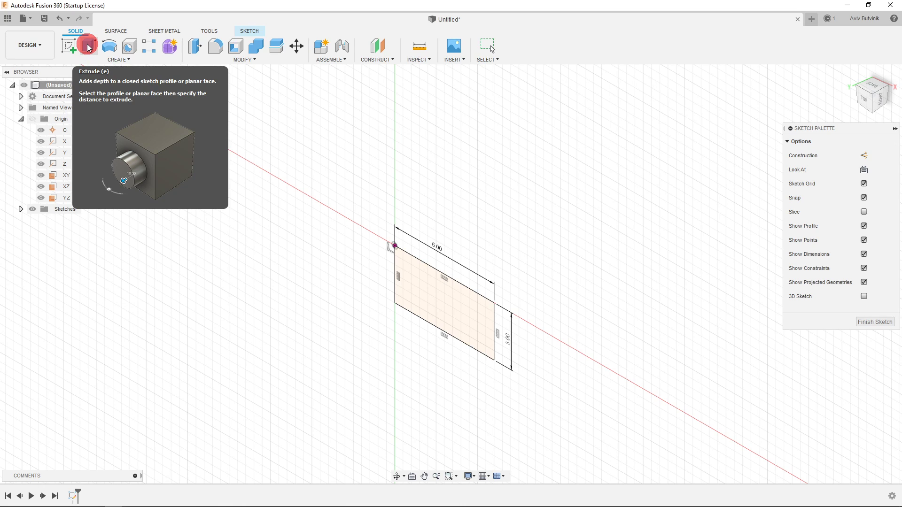
pyautogui.click(88, 48)
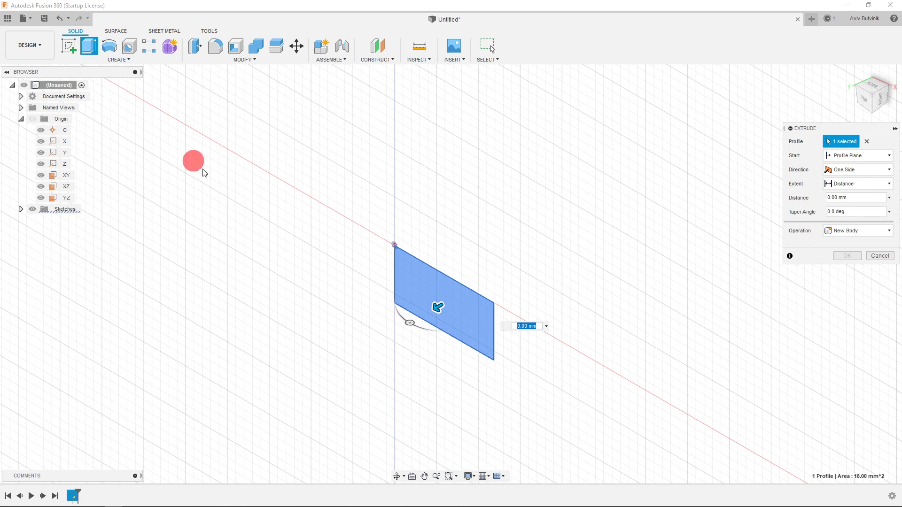
pyautogui.scroll(-1, 311, 264)
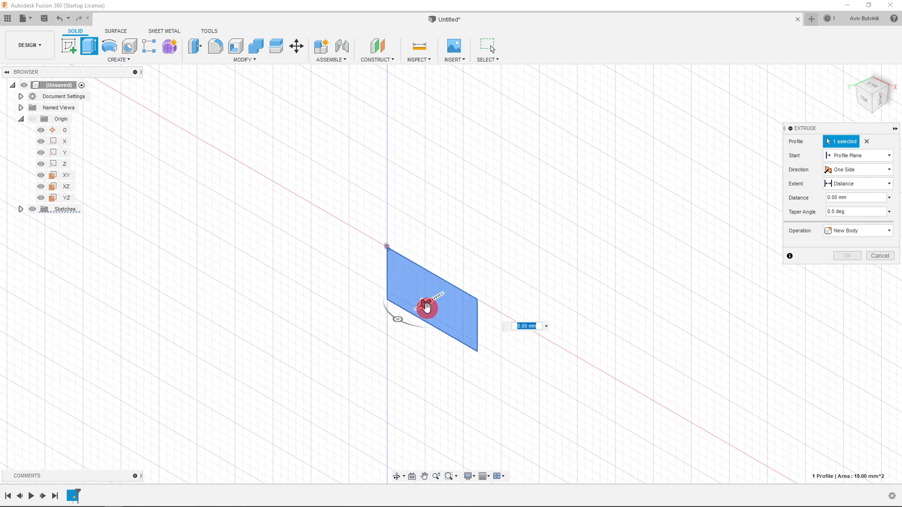
pyautogui.scroll(2, 424, 313)
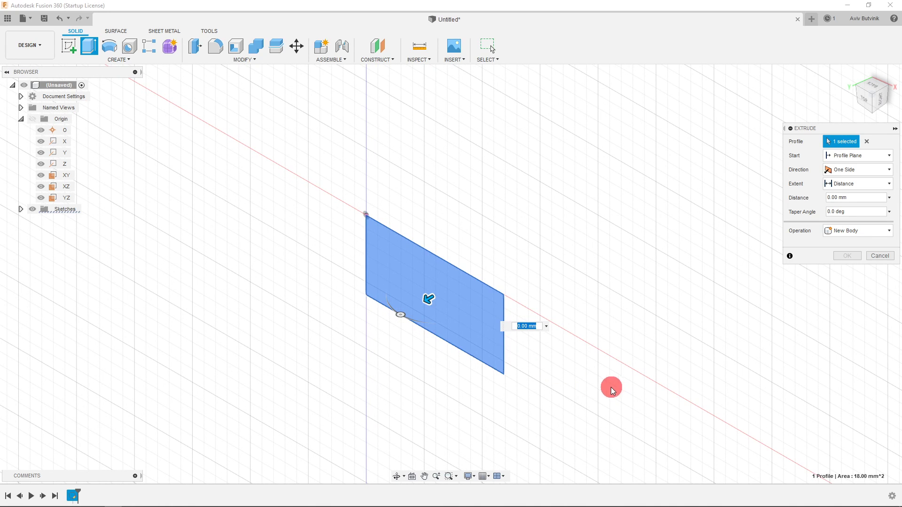
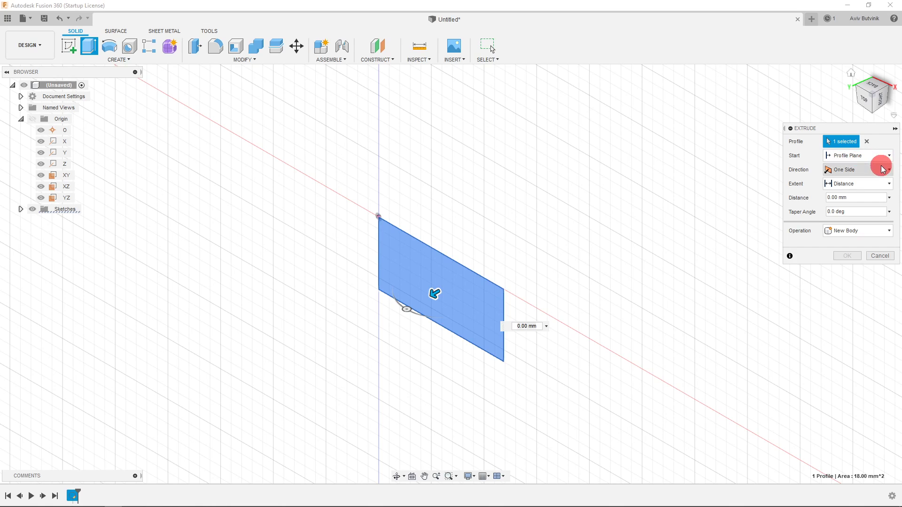
pyautogui.click(874, 179)
pyautogui.click(869, 184)
pyautogui.click(870, 184)
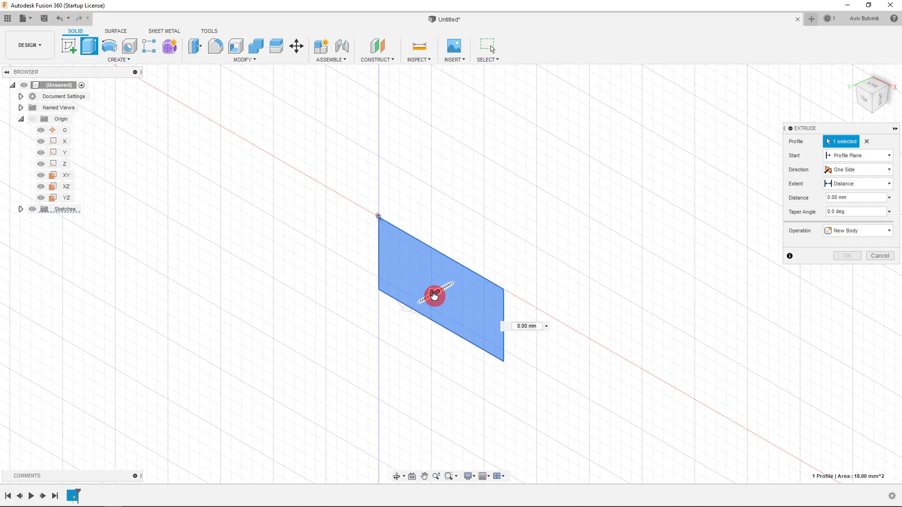
pyautogui.moveTo(434, 296); pyautogui.dragTo(303, 357)
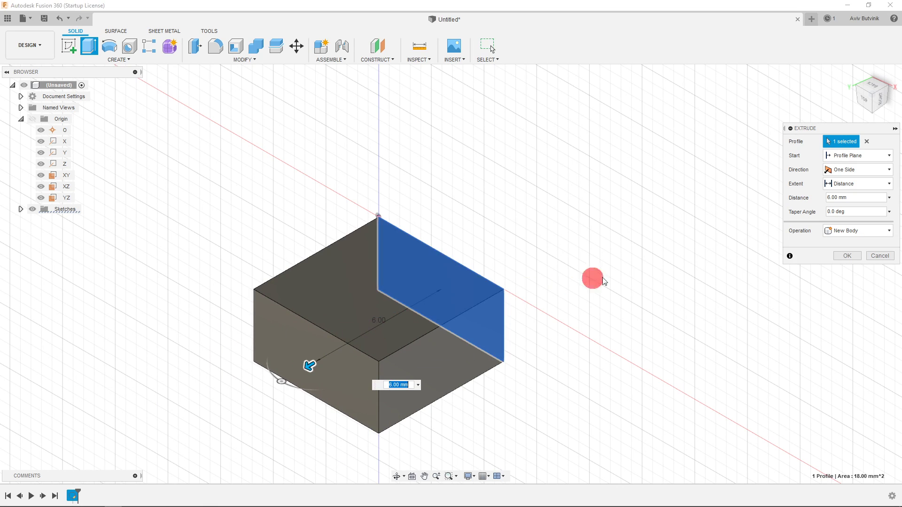
# - Set the extrusion distance to 7 mm, and pull the extrusion back to 6.5 mm
pyautogui.click(830, 199)
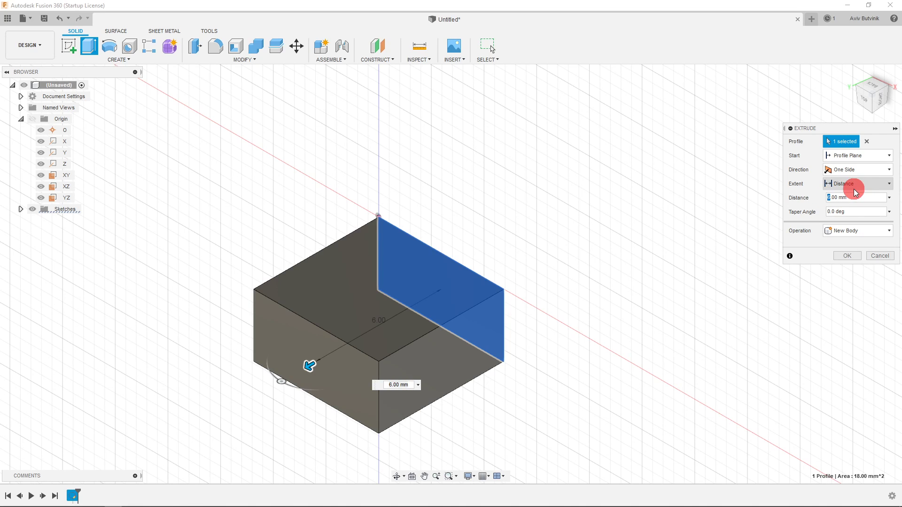
pyautogui.write('7')
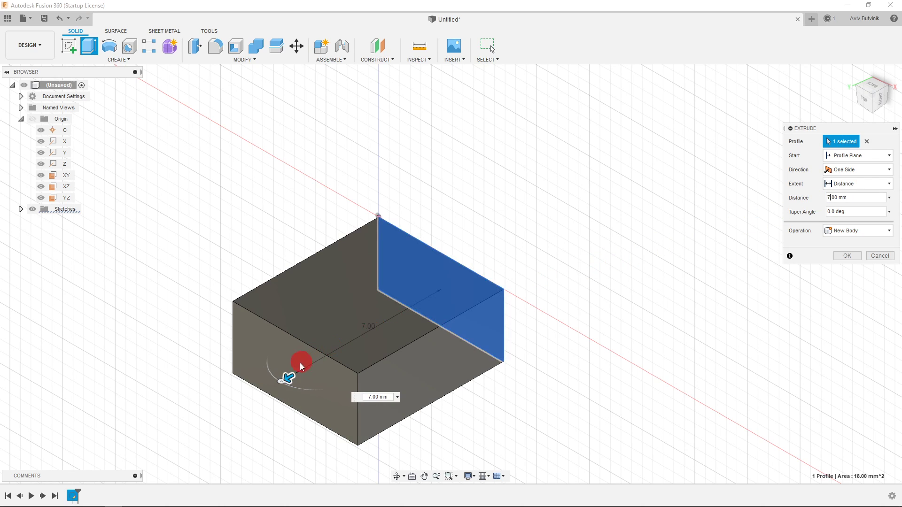
pyautogui.moveTo(288, 378); pyautogui.dragTo(306, 381)
# - Set the extrusion distance to 7.158 mm and create the new body
pyautogui.click(836, 197)
pyautogui.moveTo(836, 197); pyautogui.dragTo(733, 261)
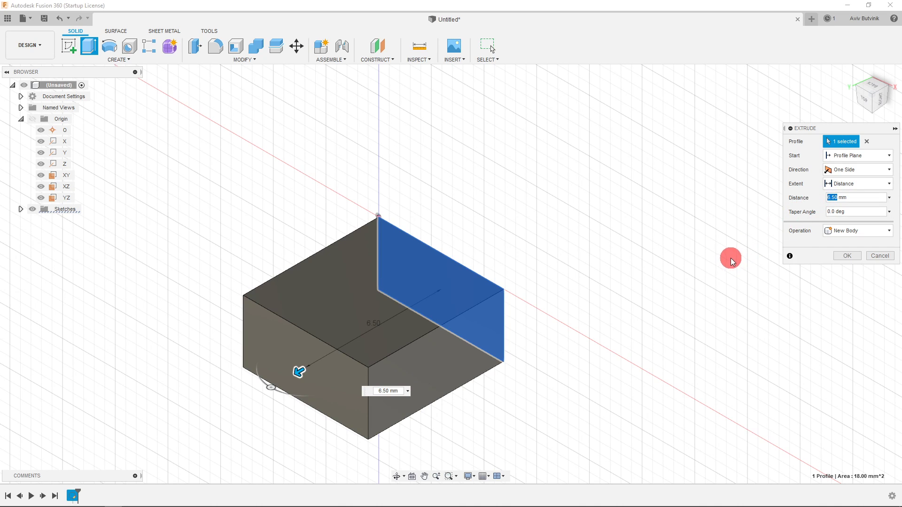
pyautogui.write('7.1')
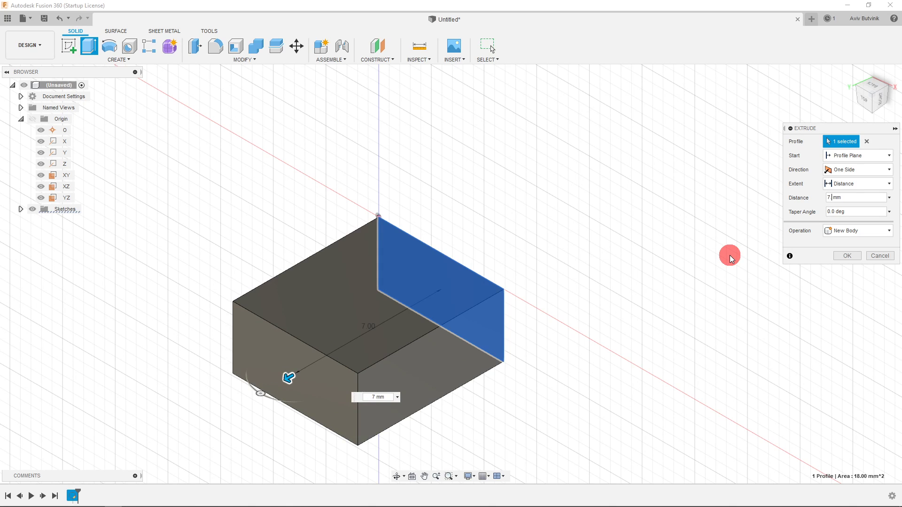
pyautogui.write('58')
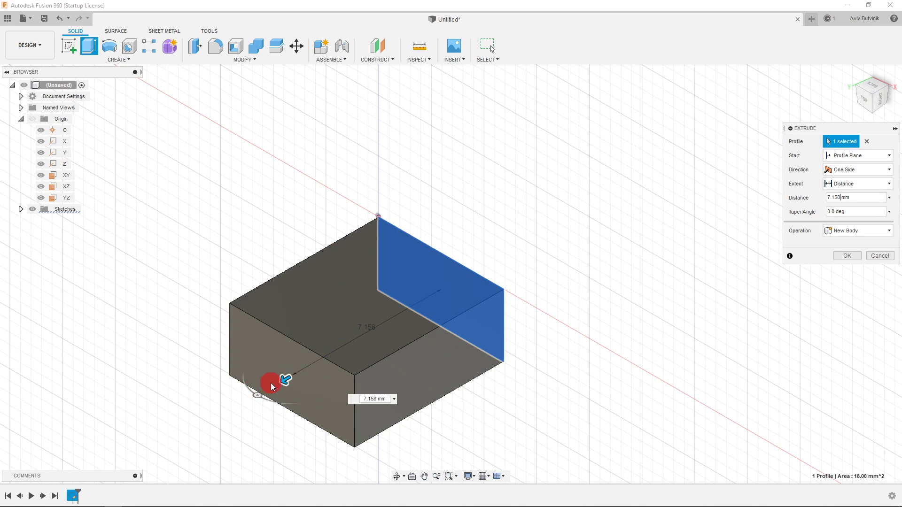
pyautogui.click(846, 256)
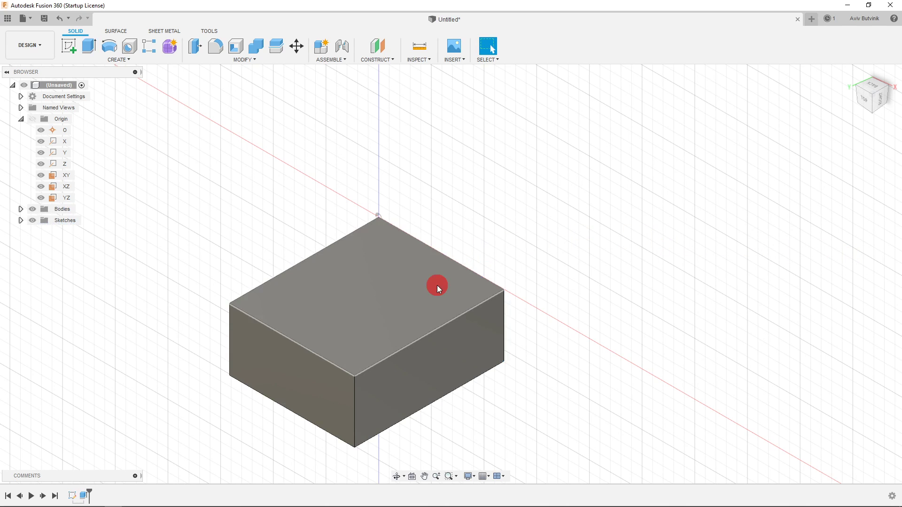
# - Examine the extruded block from several orientations up to the top view, and select its faces to inspect them
pyautogui.scroll(-1, 581, 255)
pyautogui.scroll(-1, 581, 256)
pyautogui.scroll(2, 334, 399)
pyautogui.scroll(-1, 387, 382)
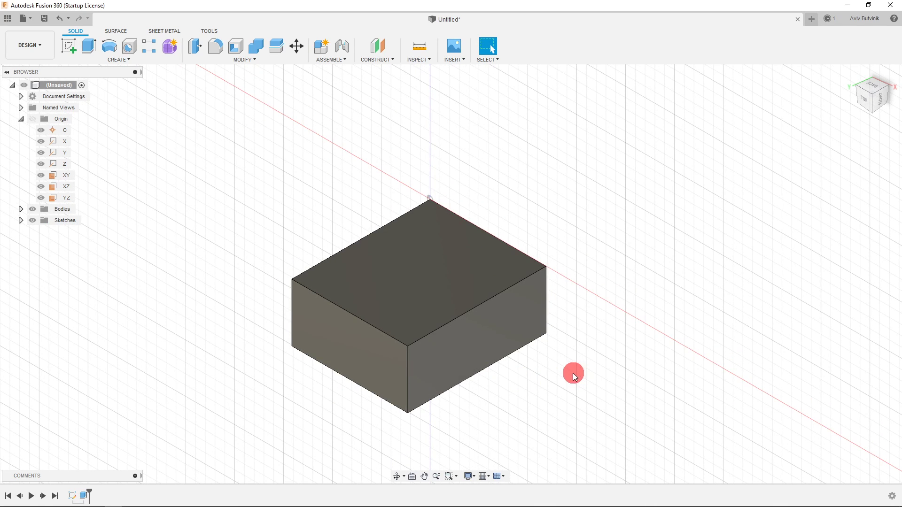
pyautogui.moveTo(544, 385); pyautogui.dragTo(570, 339, button='middle')
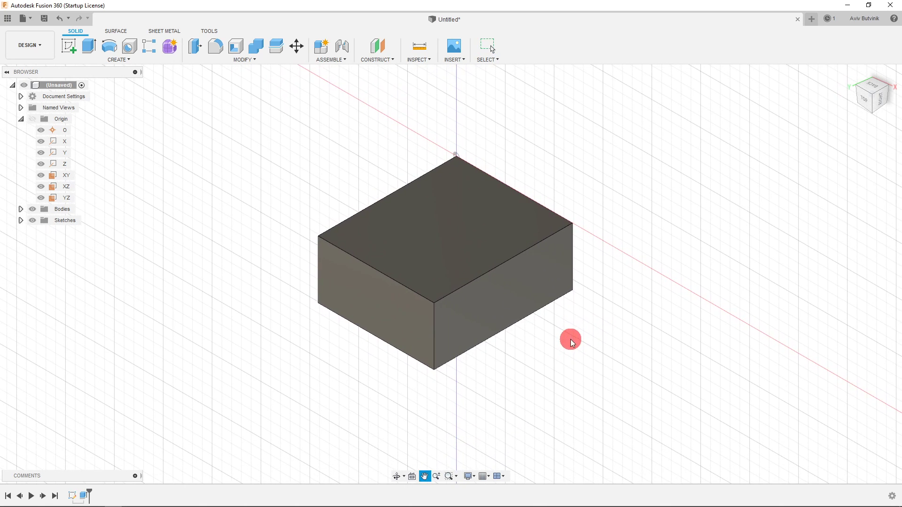
pyautogui.click(858, 87)
pyautogui.click(889, 90)
pyautogui.click(872, 104)
pyautogui.click(863, 101)
pyautogui.click(503, 246)
pyautogui.click(354, 264)
pyautogui.click(487, 263)
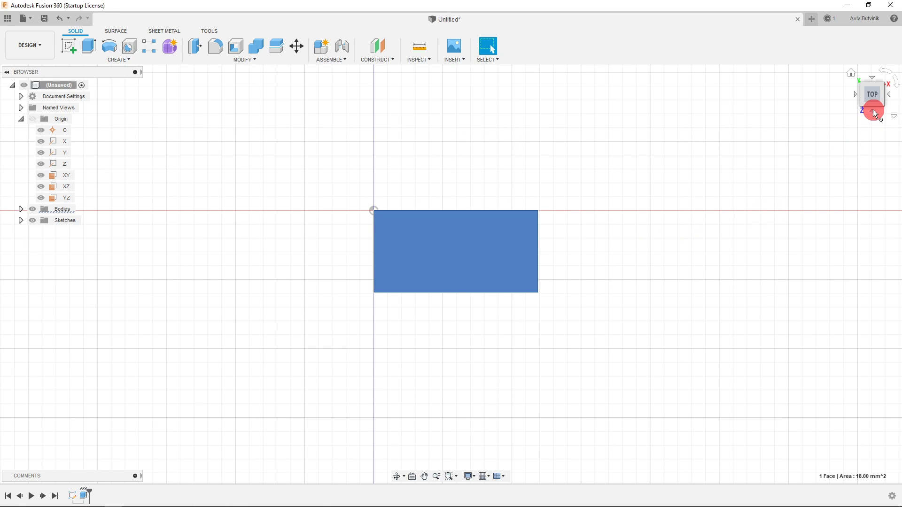
# - Inspect the block's front face from the front and from the isometric corner, and clear the selection
pyautogui.click(874, 113)
pyautogui.click(487, 242)
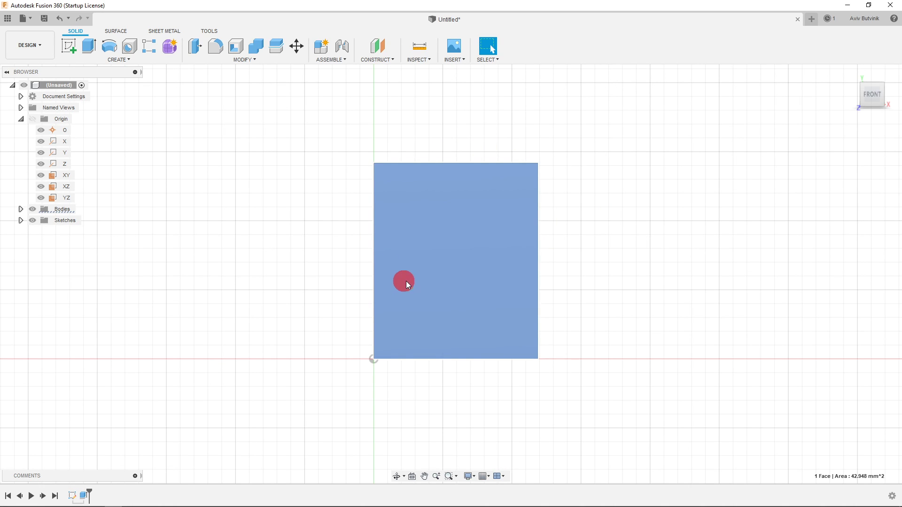
pyautogui.moveTo(897, 108)
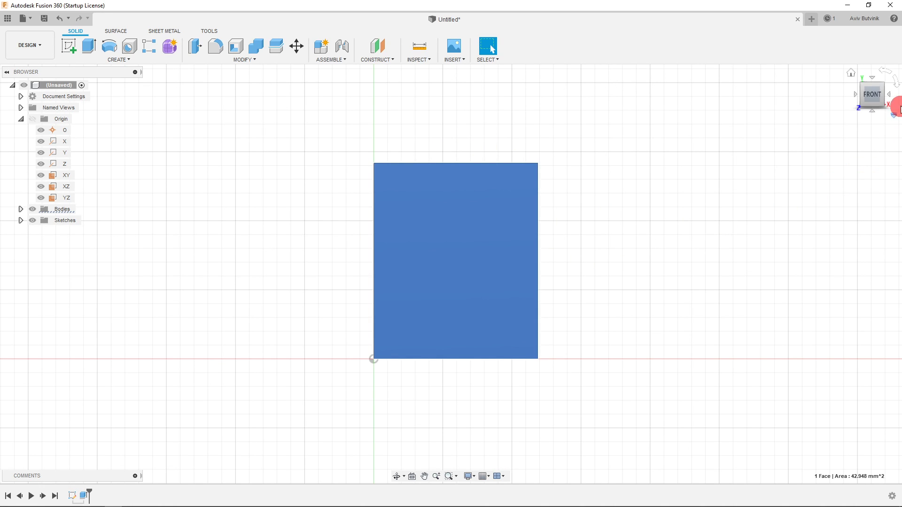
pyautogui.click(885, 87)
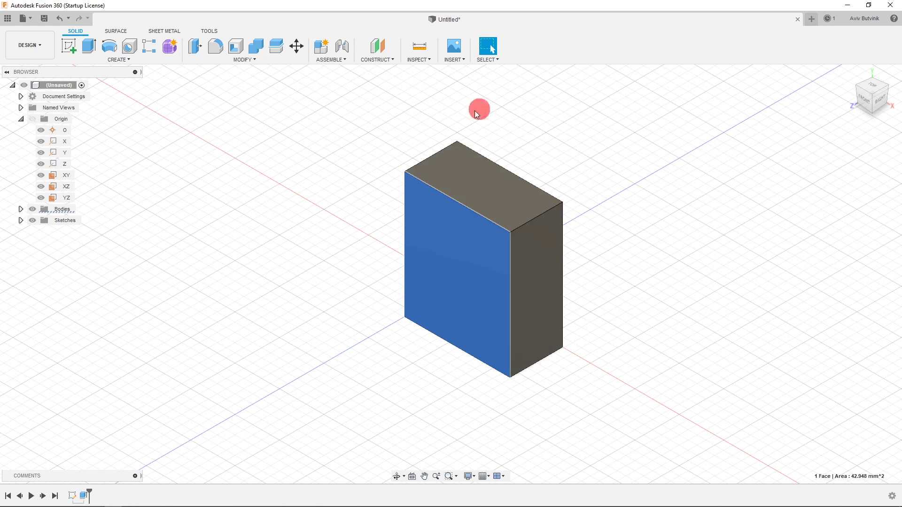
pyautogui.scroll(1, 441, 239)
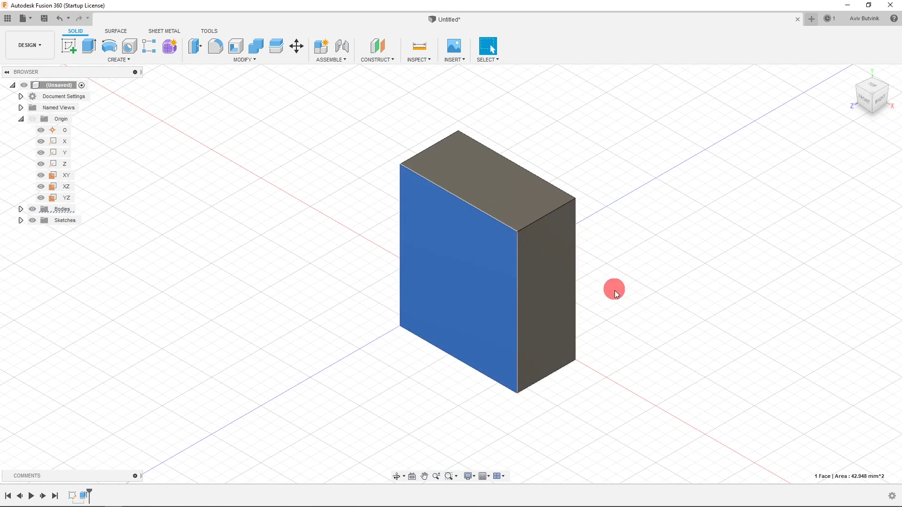
pyautogui.click(616, 299)
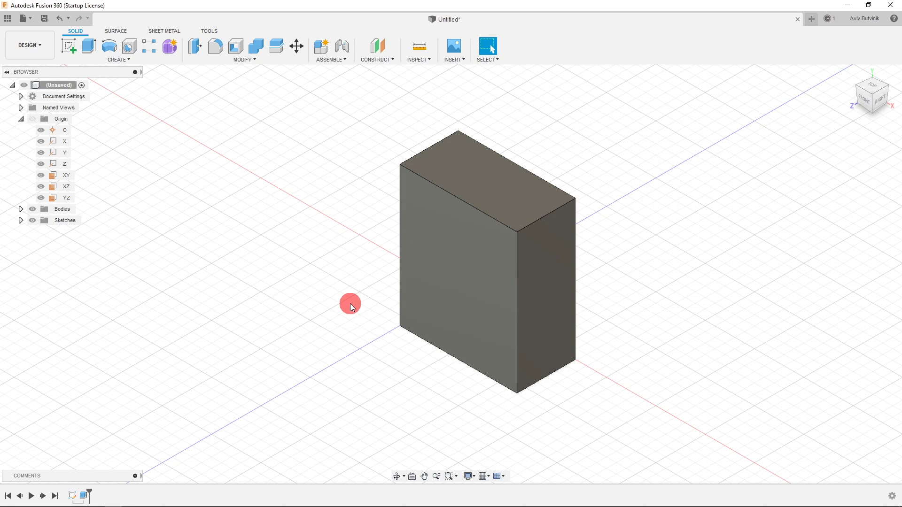
# - Start a sketch on the block's top face and draw a circle near the middle of the face
pyautogui.click(73, 50)
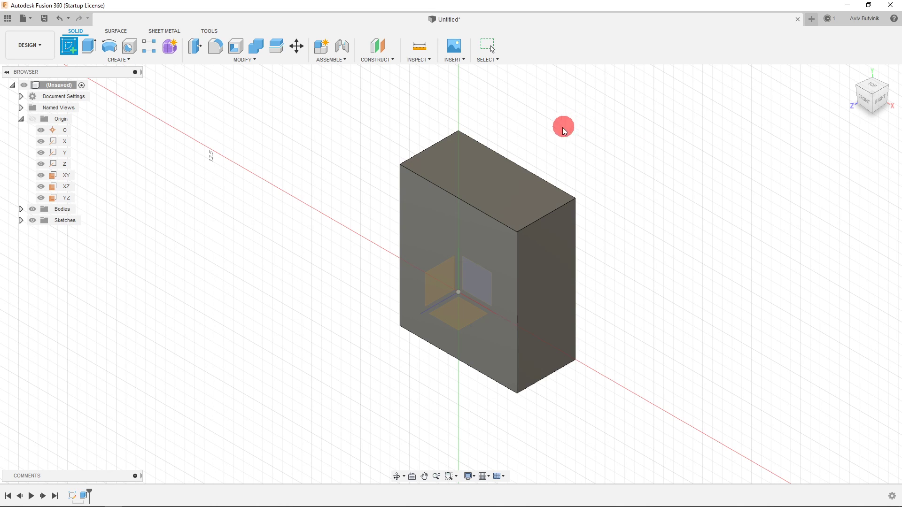
pyautogui.click(499, 191)
pyautogui.scroll(3, 425, 268)
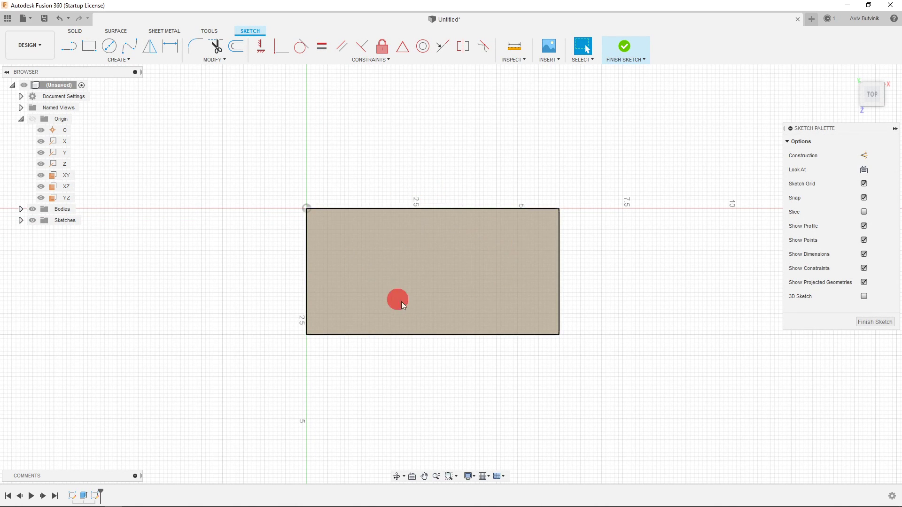
pyautogui.click(114, 52)
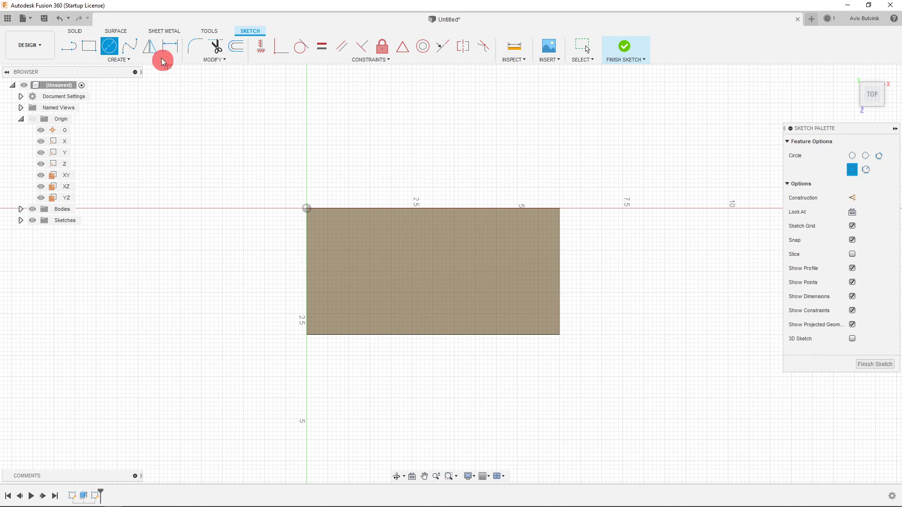
pyautogui.click(441, 272)
pyautogui.click(476, 300)
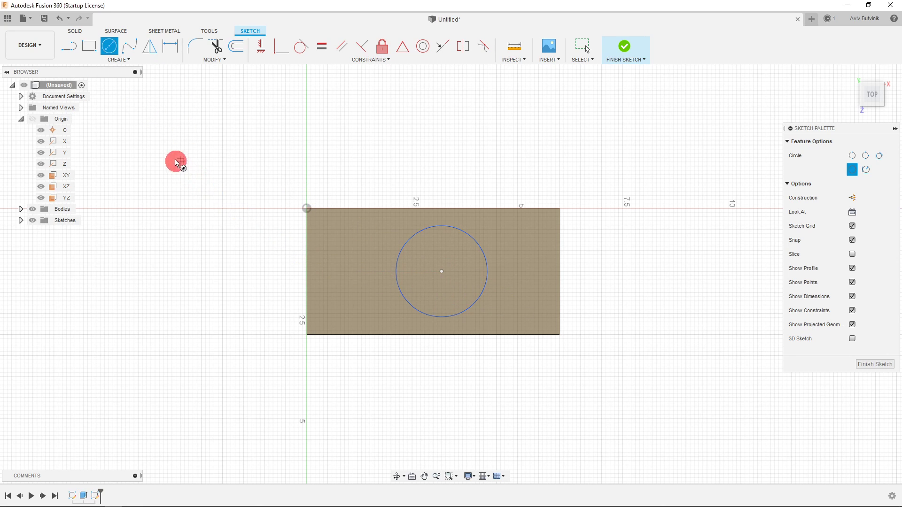
# - Extrude the circle on the block's top face 5.00 mm outward as a cylinder, using the Join operation
pyautogui.click(83, 33)
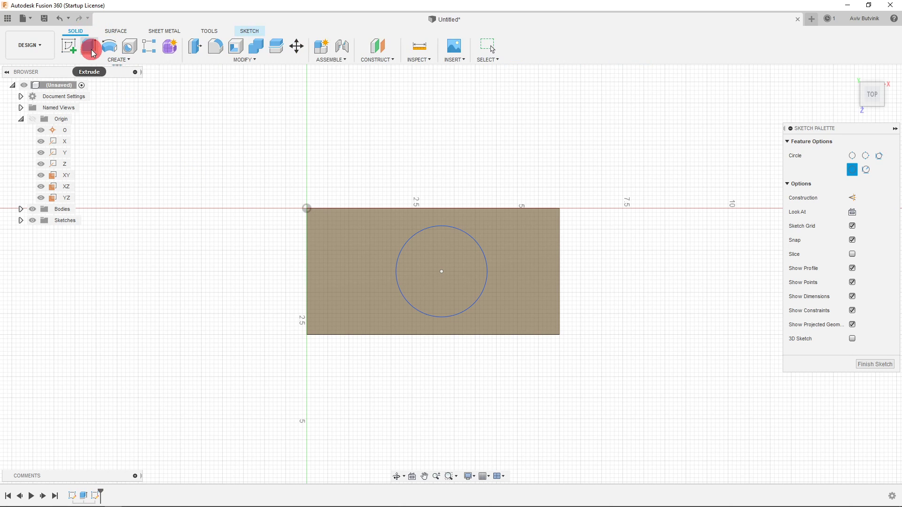
pyautogui.click(92, 51)
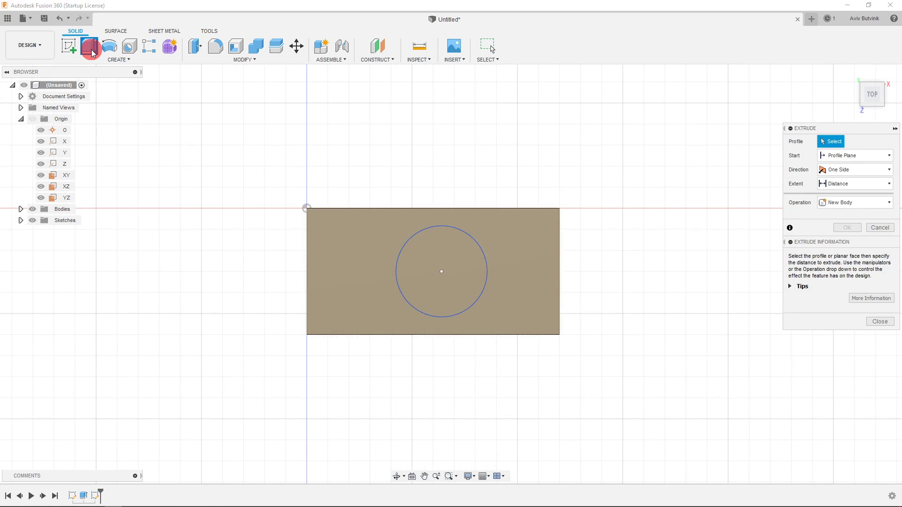
pyautogui.scroll(-3, 369, 312)
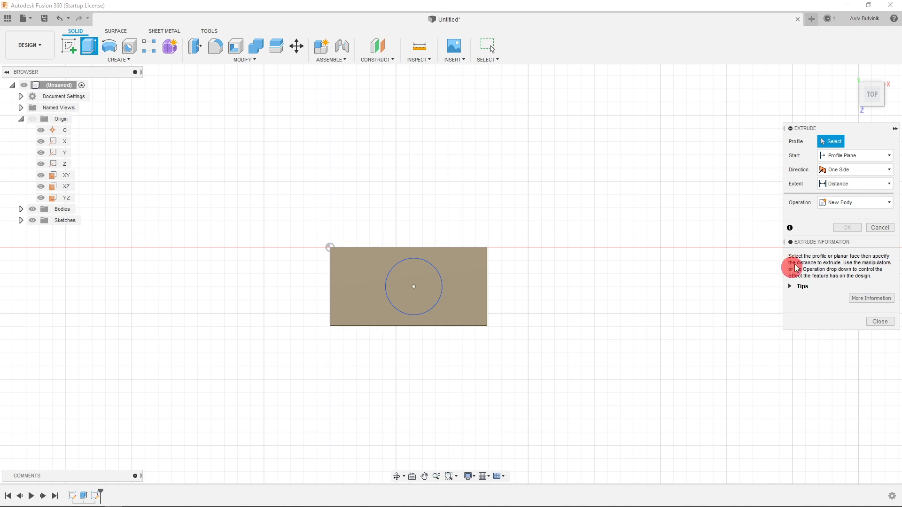
pyautogui.click(882, 106)
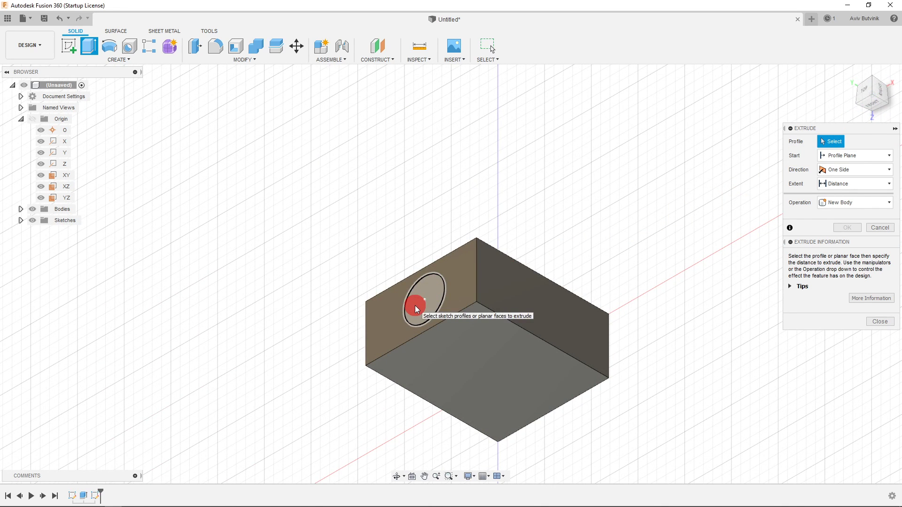
pyautogui.click(415, 305)
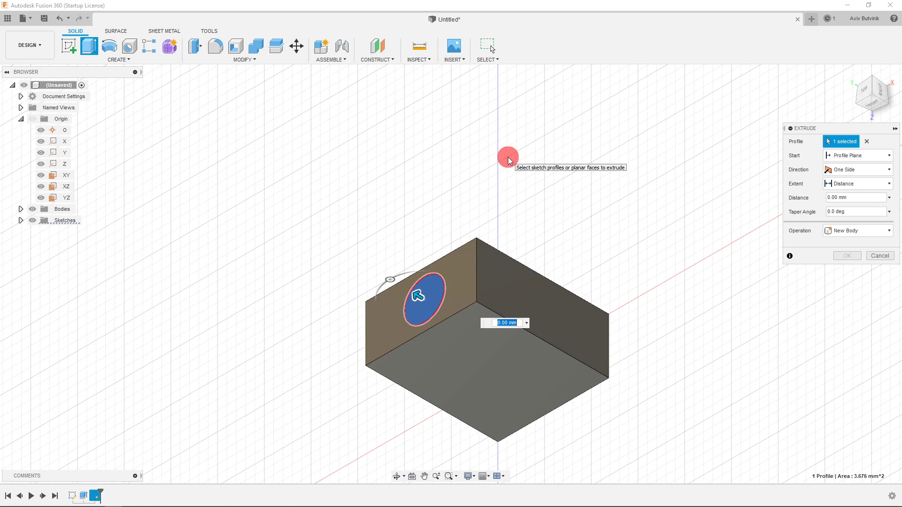
pyautogui.moveTo(416, 295); pyautogui.dragTo(327, 237)
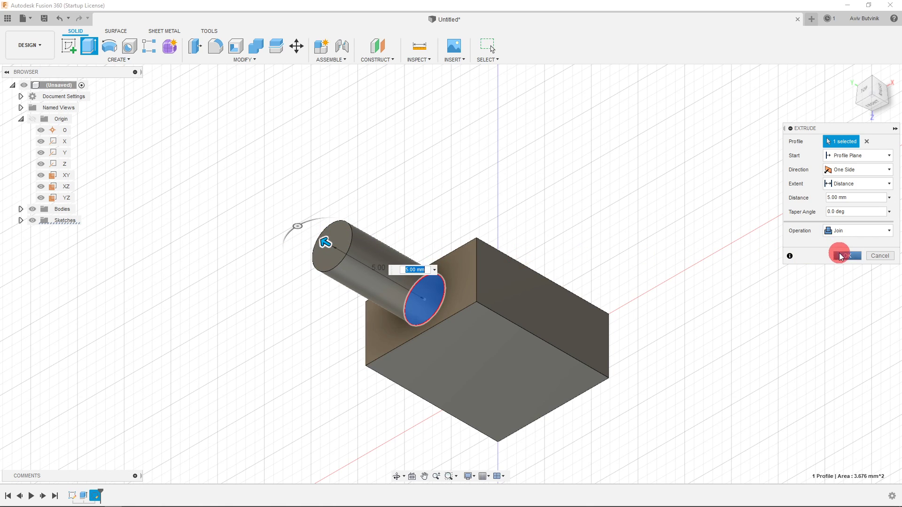
pyautogui.click(839, 255)
pyautogui.scroll(-2, 405, 311)
pyautogui.scroll(-1, 404, 310)
pyautogui.scroll(3, 436, 350)
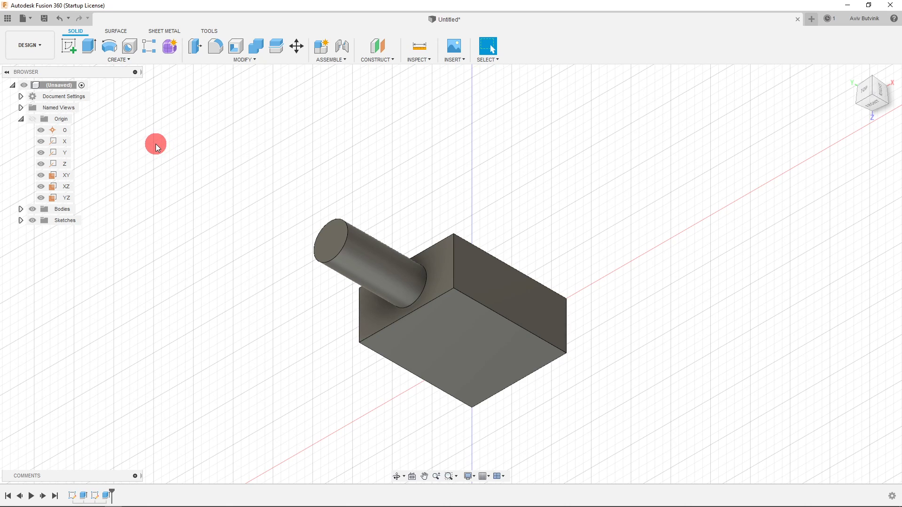
# - Start a sketch on the block's front face and draw a two-point rectangle in the upper middle of the face
pyautogui.click(73, 49)
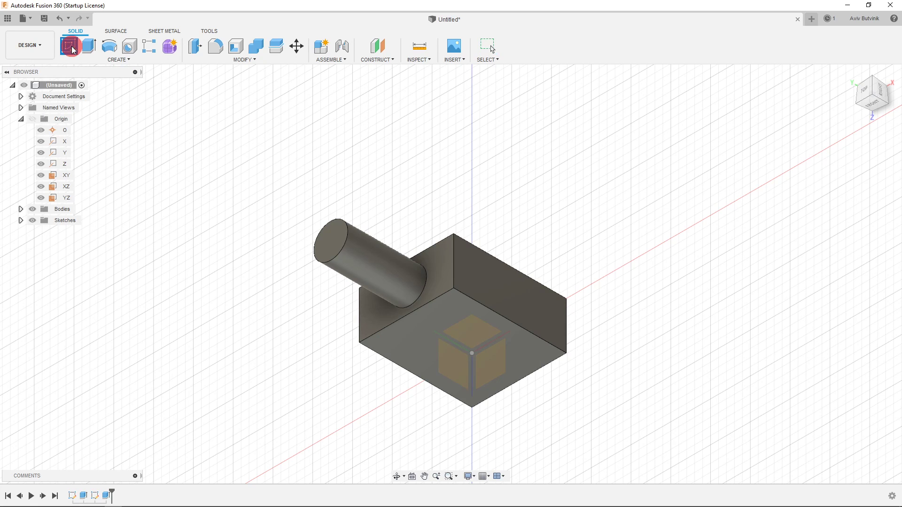
pyautogui.click(408, 337)
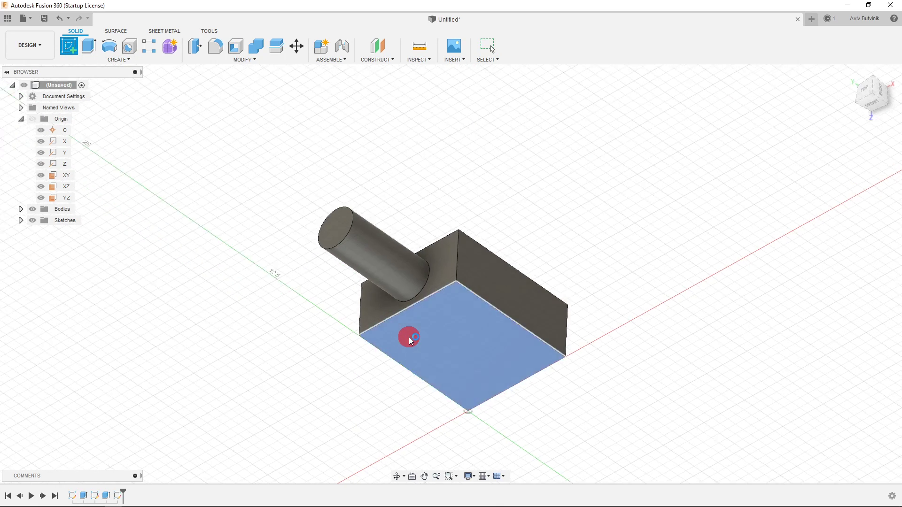
pyautogui.scroll(3, 497, 364)
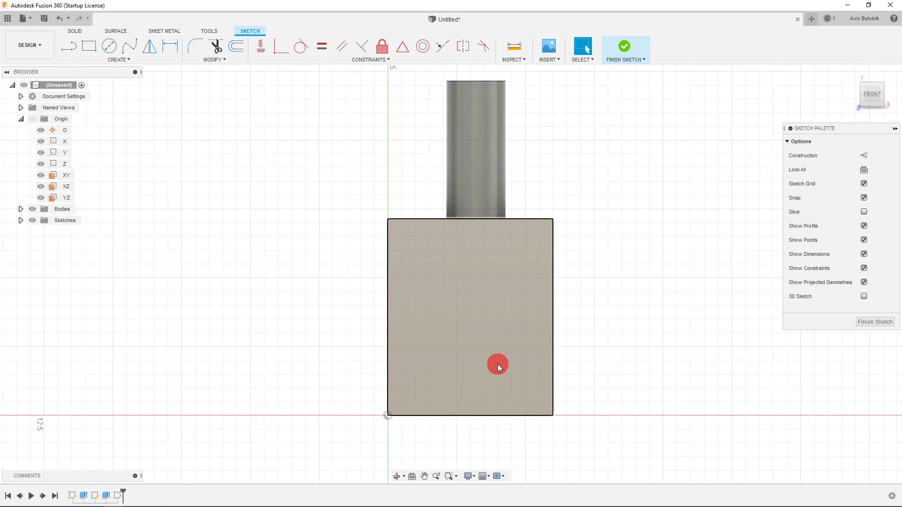
pyautogui.click(89, 46)
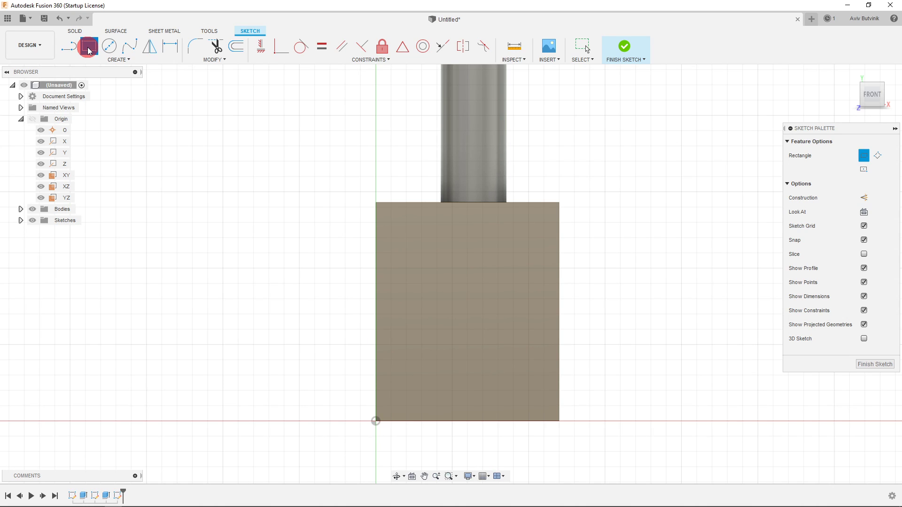
pyautogui.click(426, 256)
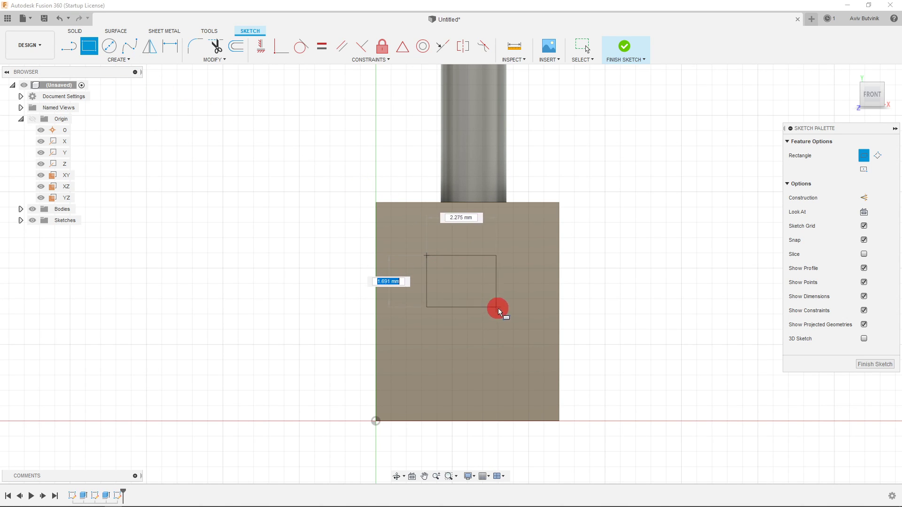
pyautogui.click(526, 334)
# - Start an Extrude of the front-face rectangle profile and pull it 5.50 mm outward from the block
pyautogui.scroll(-1, 303, 292)
pyautogui.scroll(-1, 303, 293)
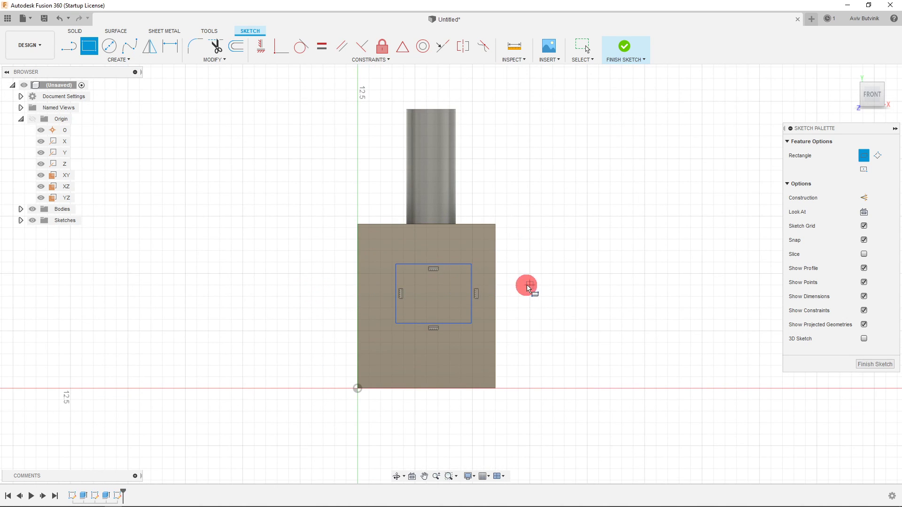
pyautogui.scroll(1, 527, 283)
pyautogui.moveTo(865, 98)
pyautogui.mouseDown()
pyautogui.moveTo(879, 85)
pyautogui.moveTo(781, 157)
pyautogui.moveTo(570, 262)
pyautogui.moveTo(530, 254)
pyautogui.mouseUp()
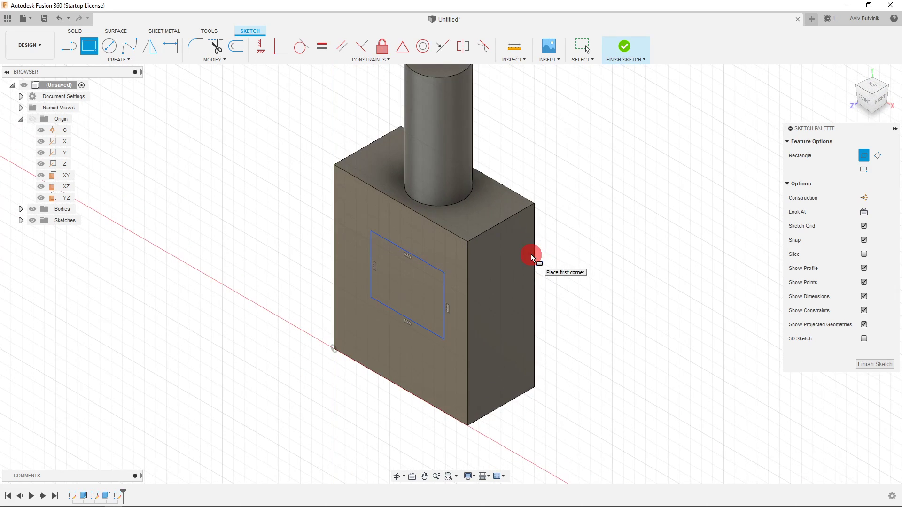
pyautogui.click(76, 32)
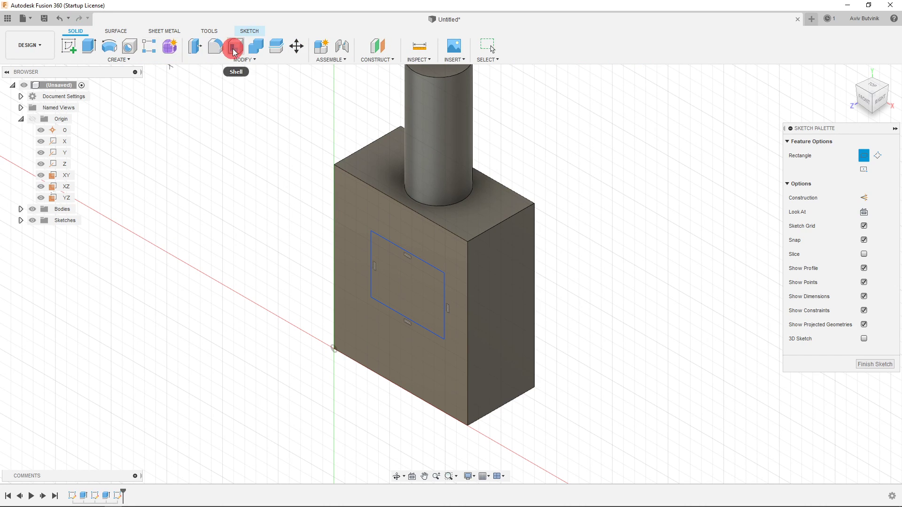
pyautogui.click(88, 46)
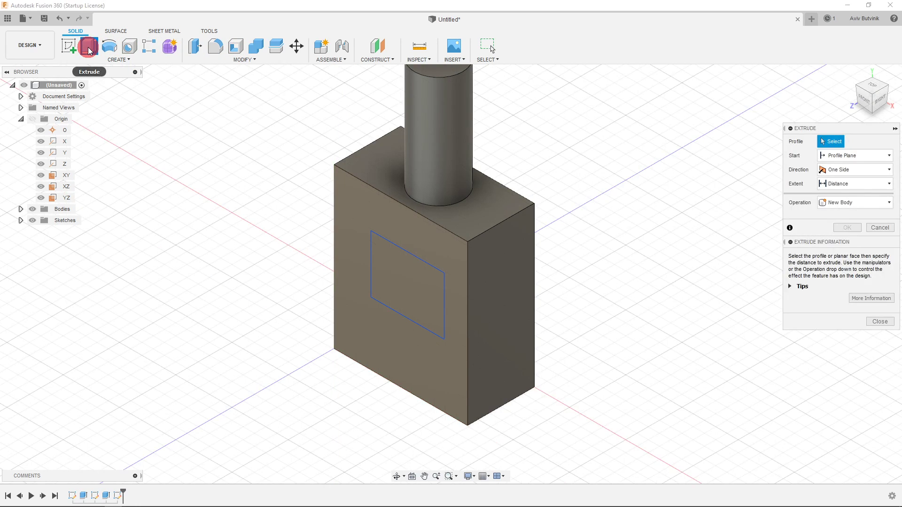
pyautogui.click(396, 275)
pyautogui.click(395, 276)
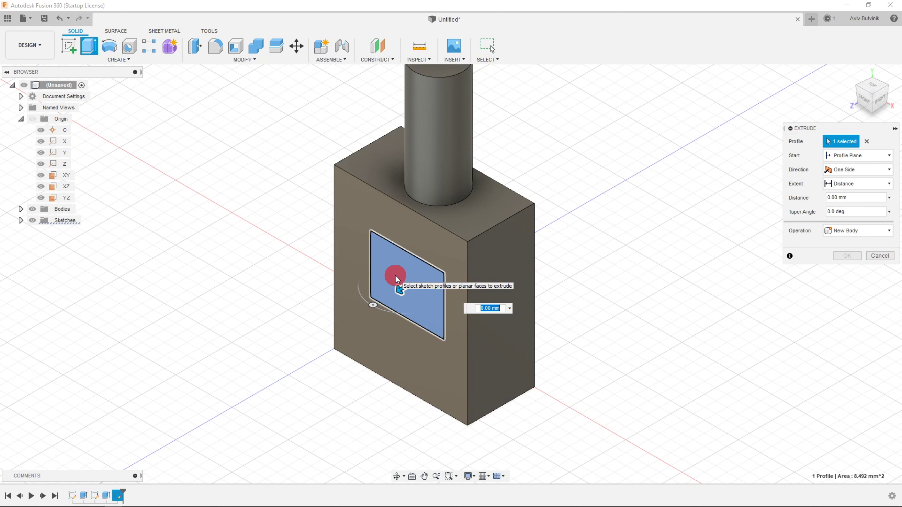
pyautogui.moveTo(399, 290); pyautogui.dragTo(268, 351)
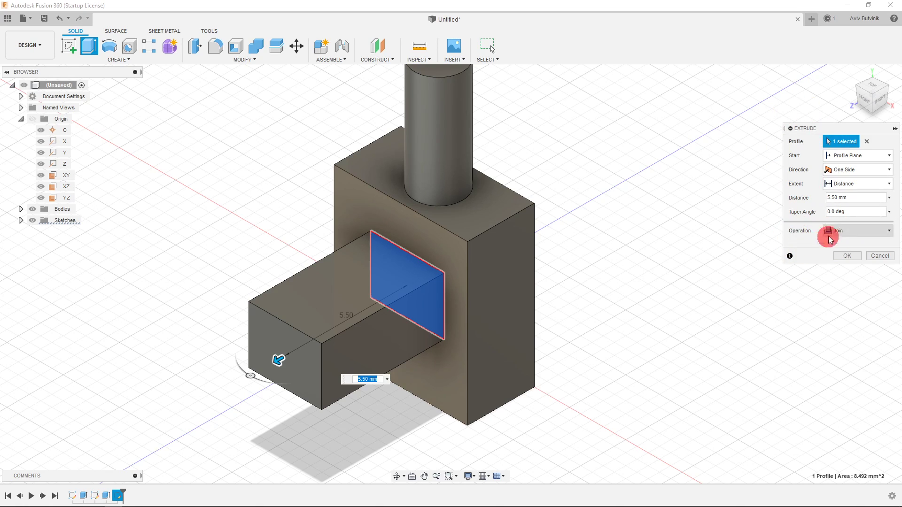
# - Change the extrusion's operation to Cut and set its distance to -7.50 mm, back through the block
pyautogui.click(889, 233)
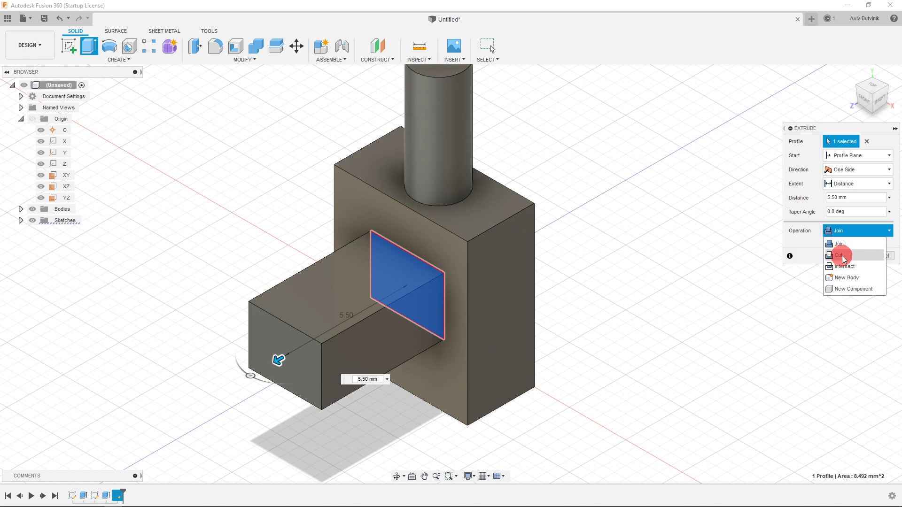
pyautogui.click(840, 258)
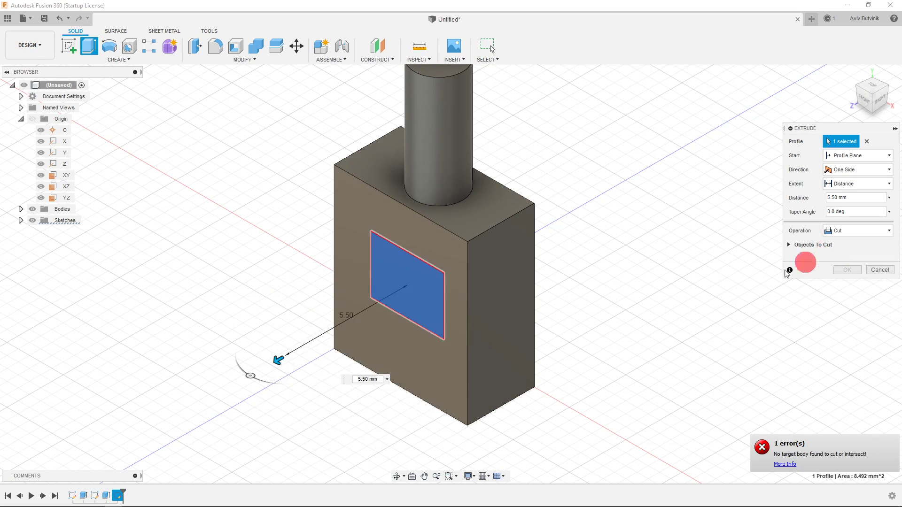
pyautogui.moveTo(280, 360); pyautogui.dragTo(582, 222)
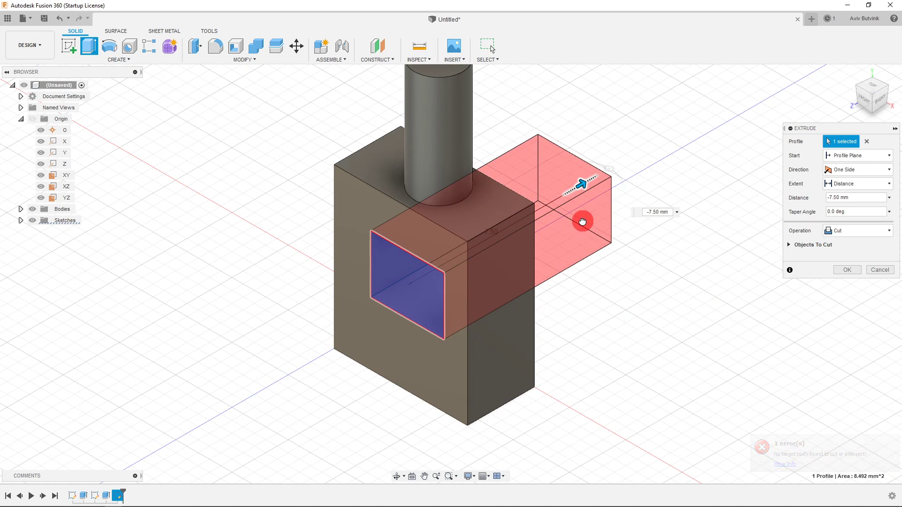
pyautogui.scroll(1, 534, 309)
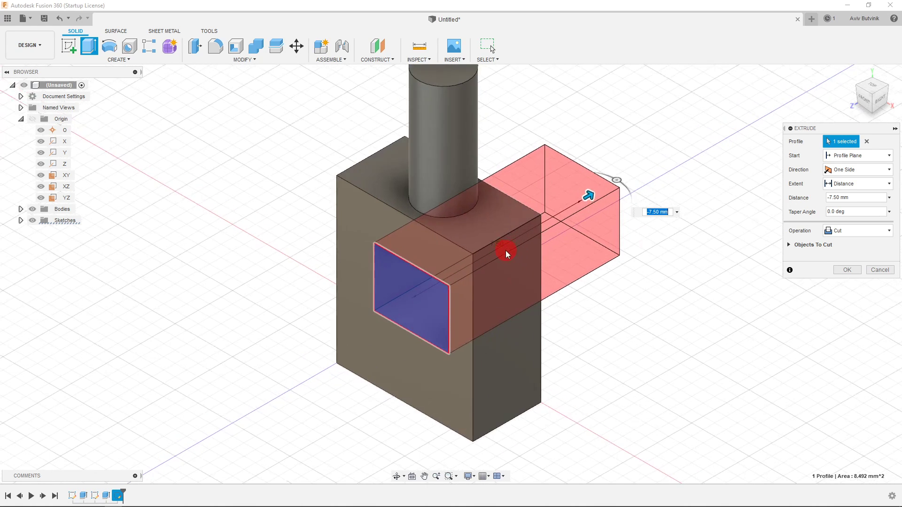
pyautogui.scroll(1, 616, 336)
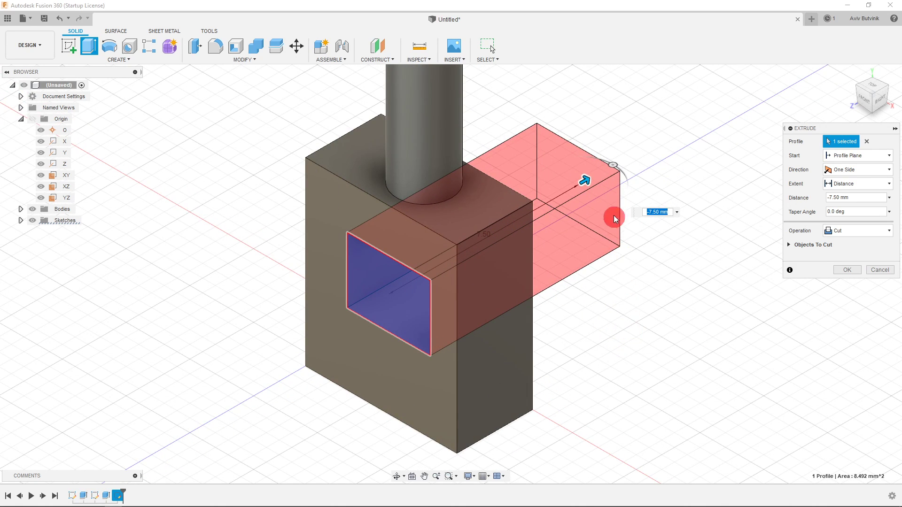
# - Pull the rectangle's extrusion outward to 6.50 mm and switch its operation to Join
pyautogui.moveTo(589, 180); pyautogui.dragTo(273, 368)
pyautogui.click(829, 238)
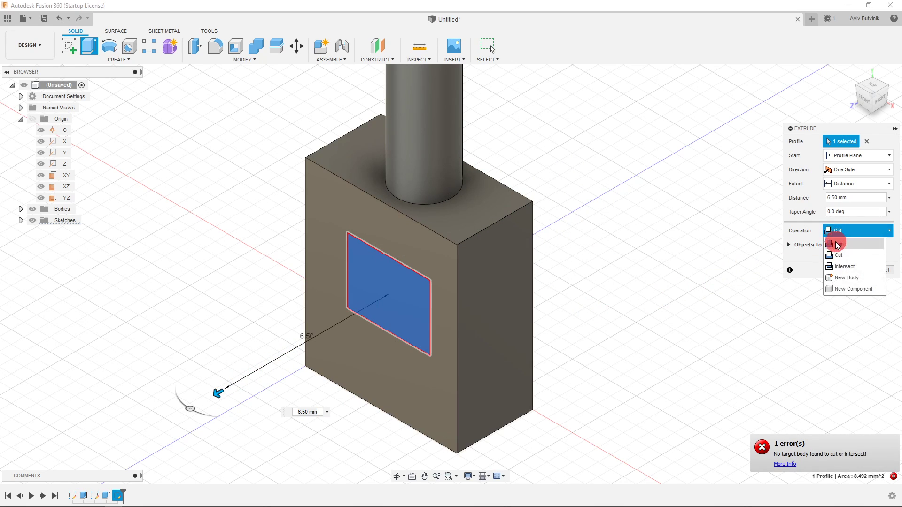
pyautogui.click(839, 238)
pyautogui.scroll(-1, 382, 316)
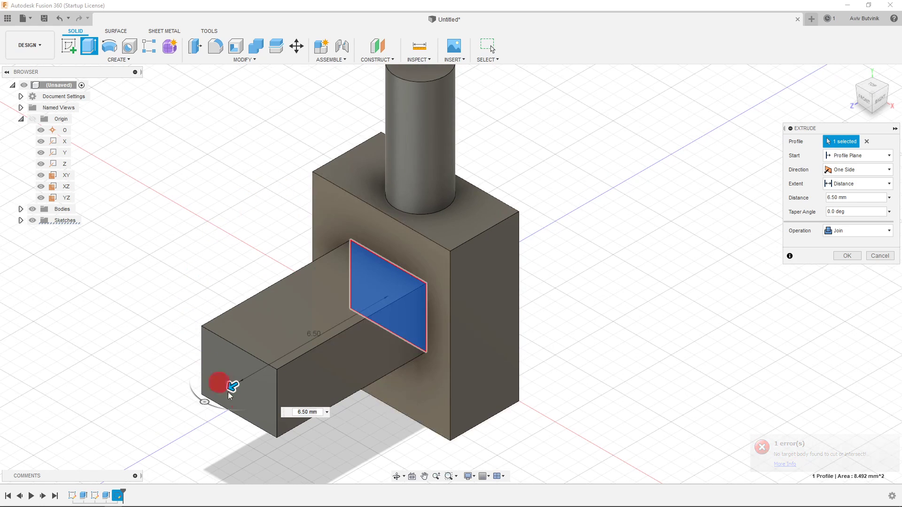
# - Cut the rectangle through the block by setting the operation to Cut and the distance to -8.00 mm, and create the feature
pyautogui.click(832, 231)
pyautogui.click(838, 256)
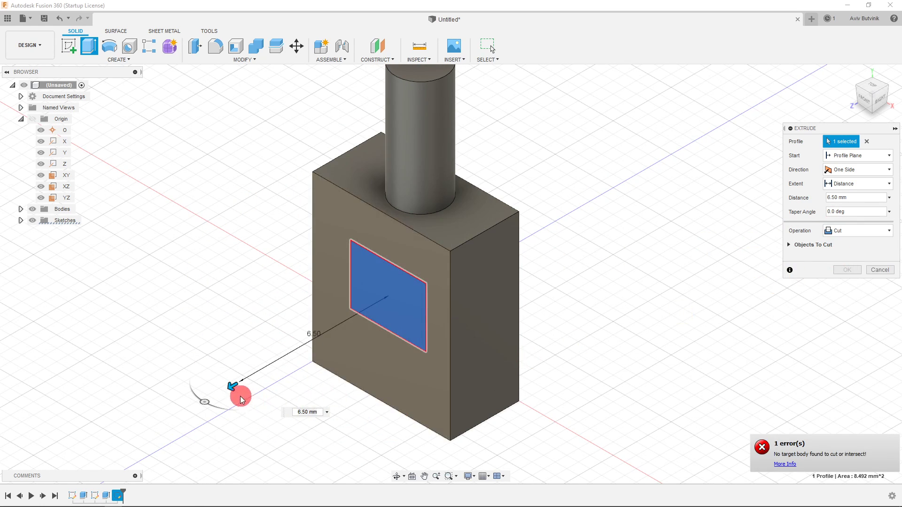
pyautogui.moveTo(232, 386); pyautogui.dragTo(581, 224)
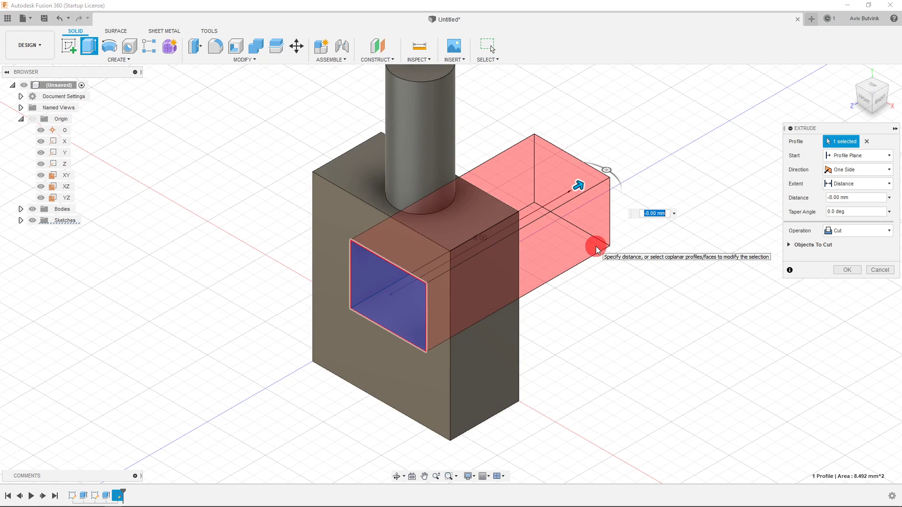
pyautogui.click(847, 270)
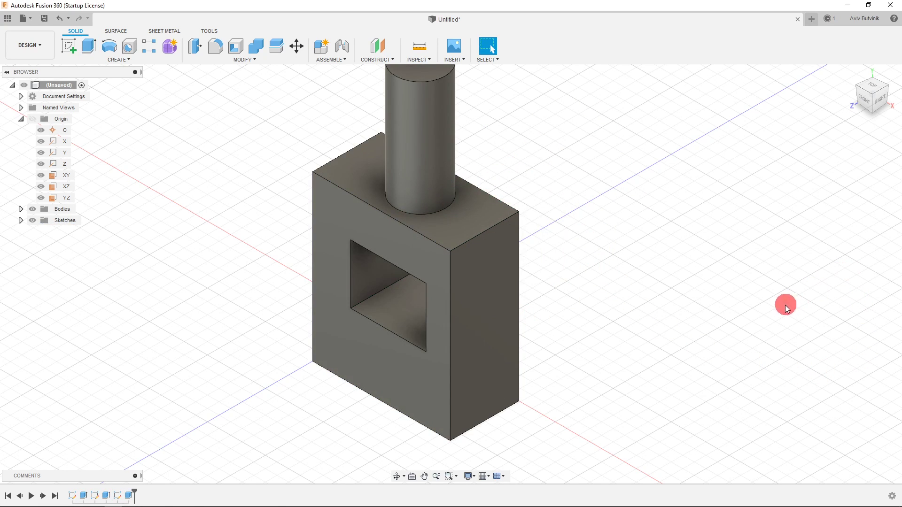
# - Inspect the rectangular through-hole and the cylinder on the block from the front view and the isometric corner
pyautogui.click(865, 98)
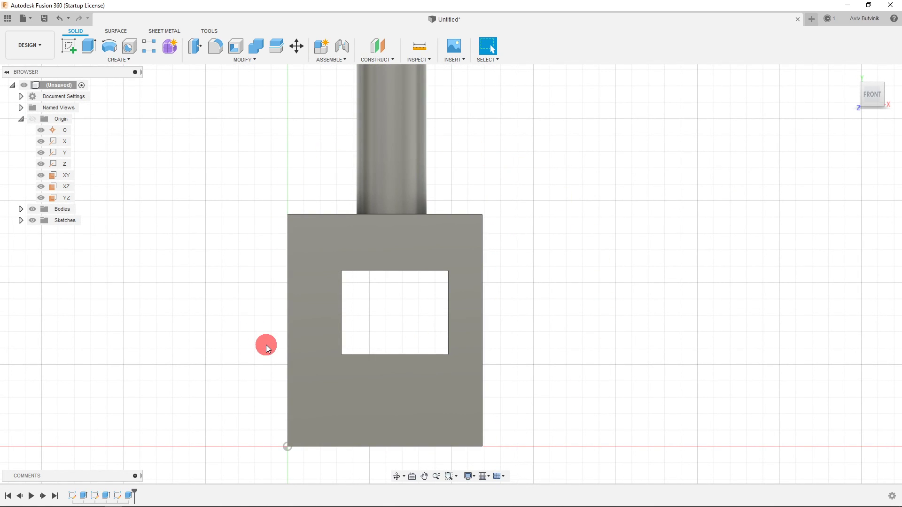
pyautogui.scroll(-2, 482, 376)
pyautogui.scroll(-1, 466, 294)
pyautogui.scroll(1, 467, 294)
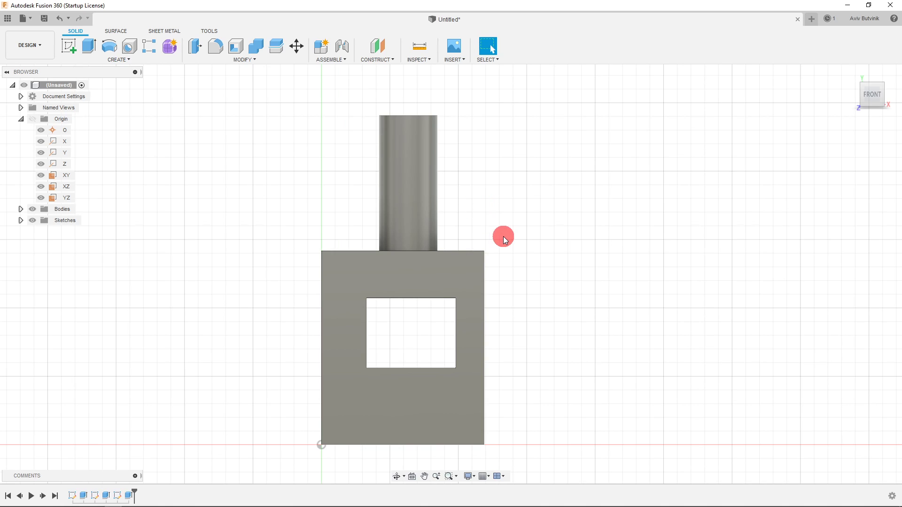
pyautogui.scroll(-1, 505, 240)
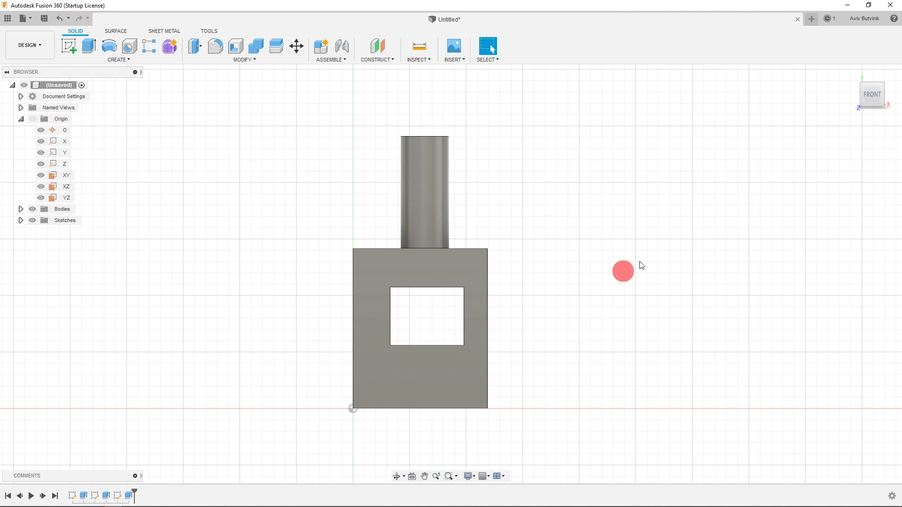
pyautogui.click(882, 86)
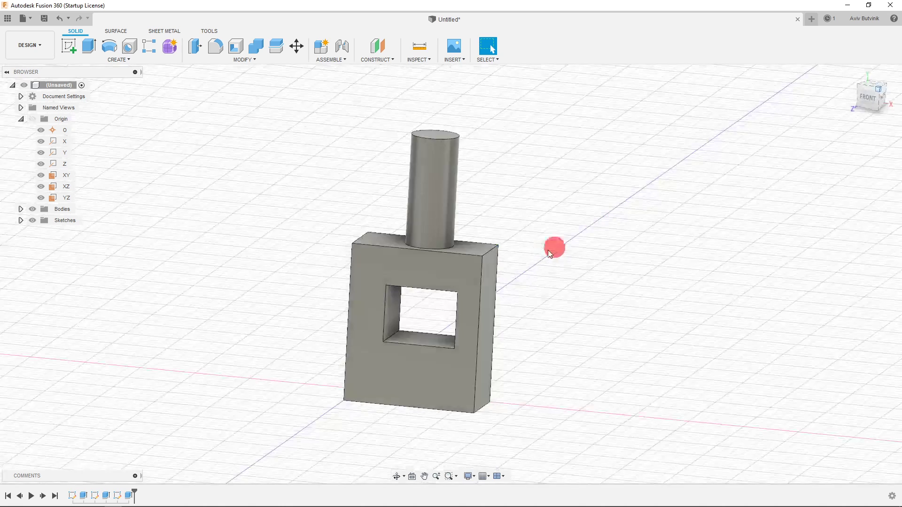
pyautogui.scroll(2, 468, 284)
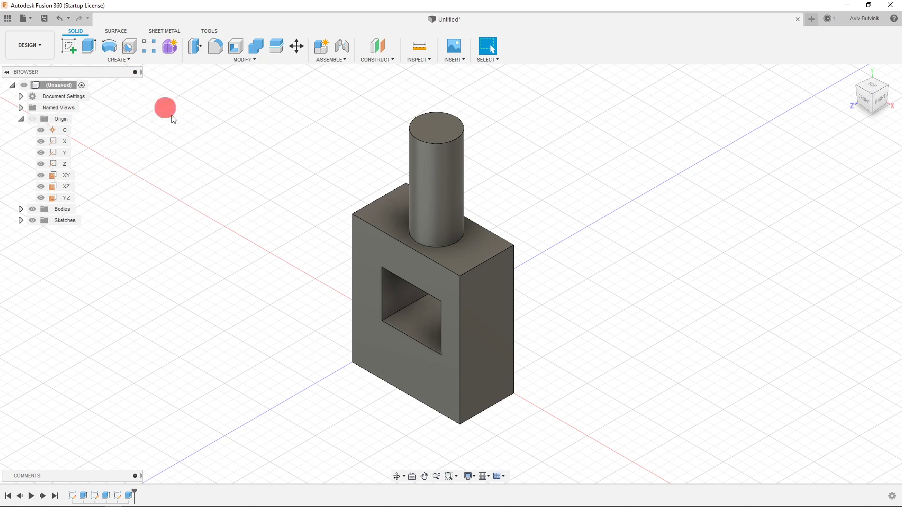
pyautogui.scroll(-2, 307, 347)
pyautogui.scroll(3, 396, 256)
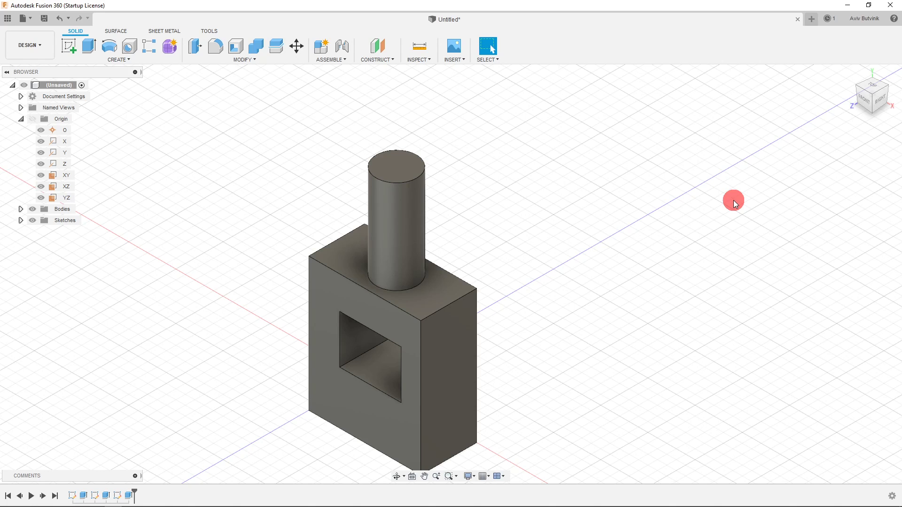
pyautogui.scroll(-1, 517, 283)
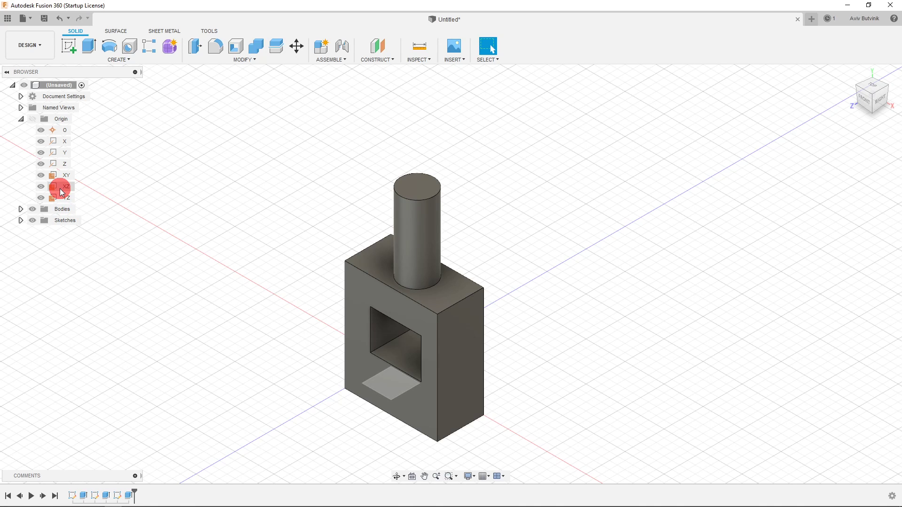
# - Start a new sketch on the block's front face, viewed straight on
pyautogui.click(363, 305)
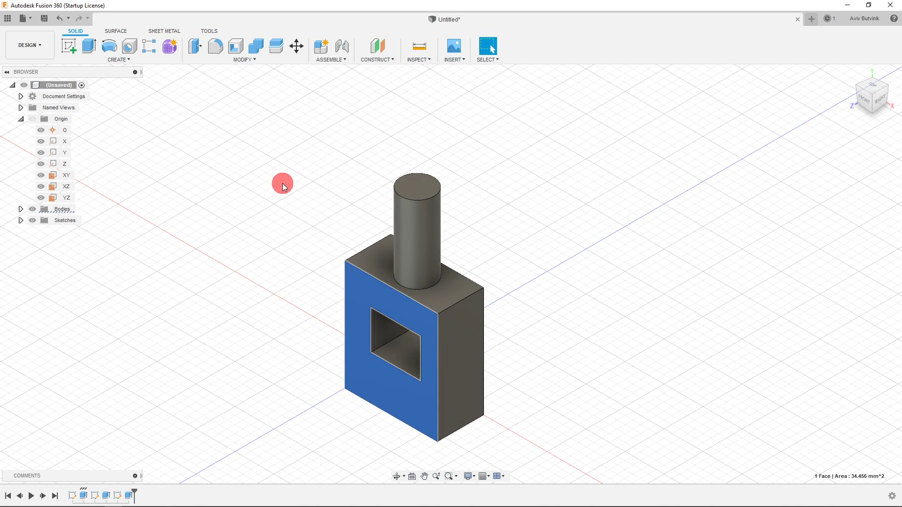
pyautogui.moveTo(876, 92)
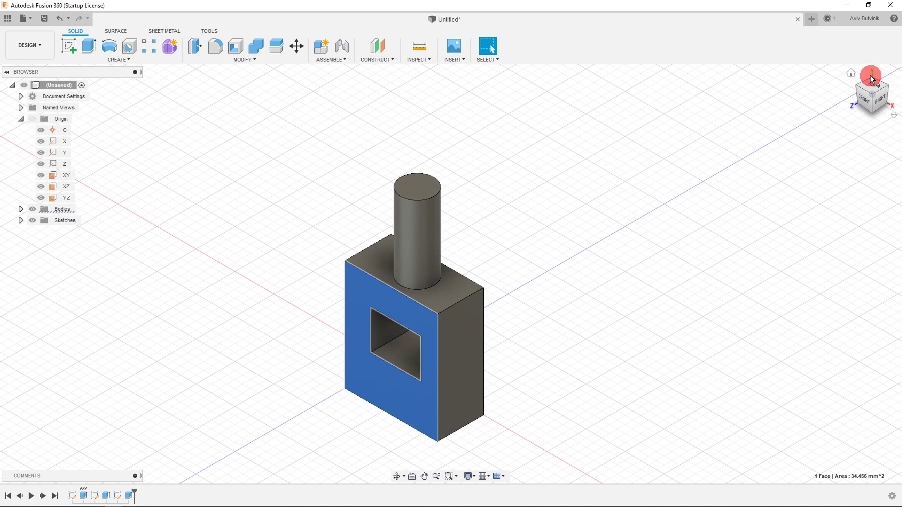
pyautogui.click(412, 478)
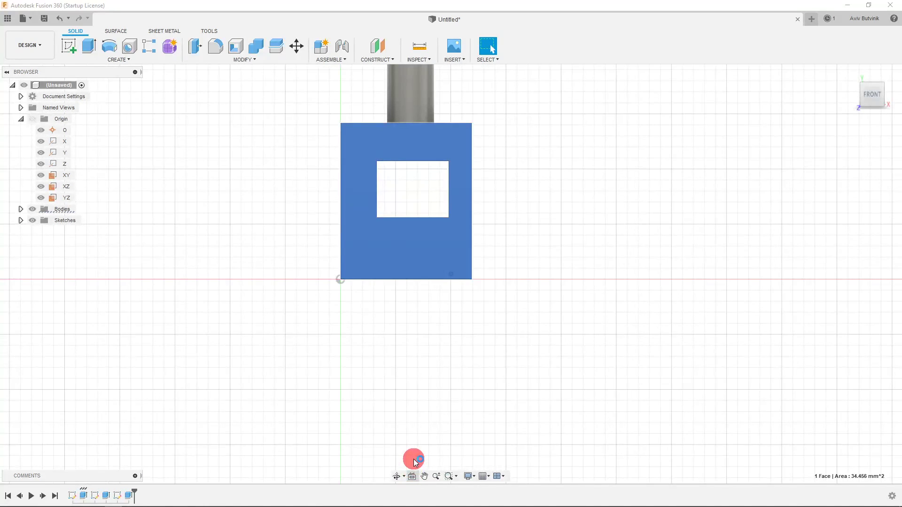
pyautogui.scroll(4, 399, 171)
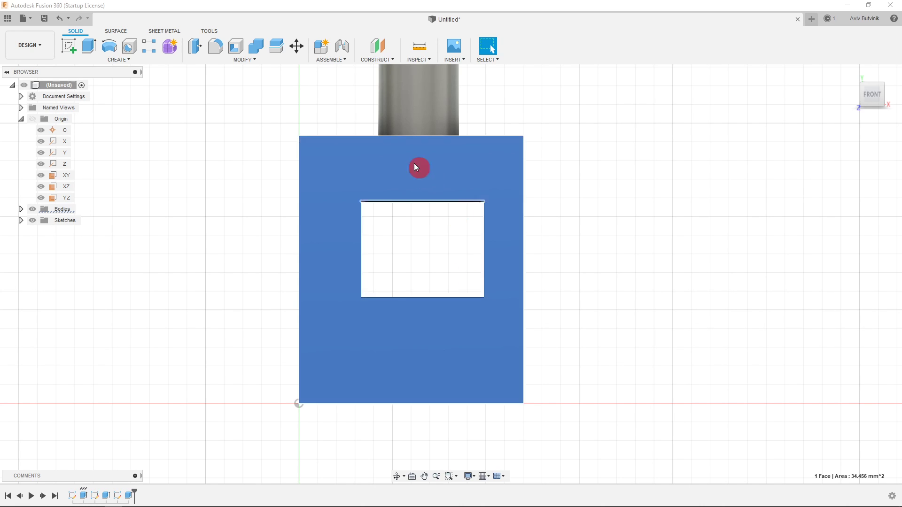
pyautogui.scroll(-3, 361, 340)
pyautogui.scroll(2, 407, 155)
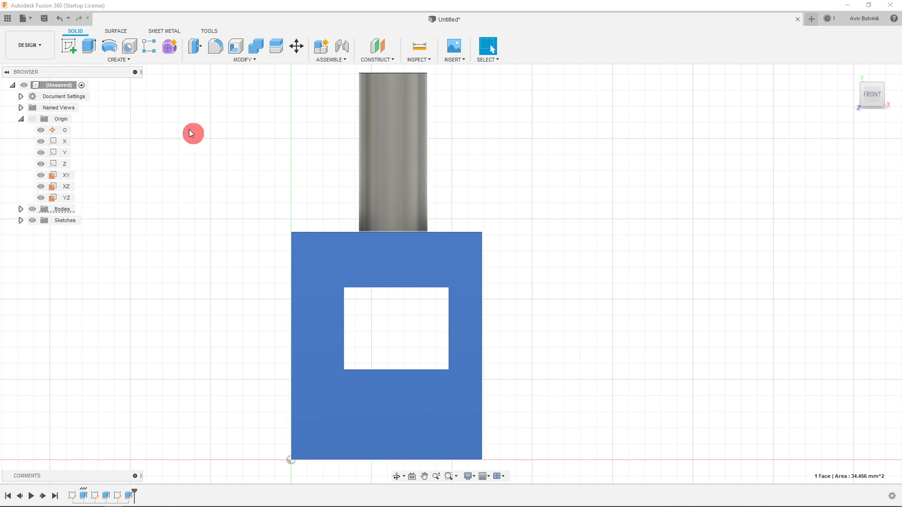
pyautogui.click(70, 49)
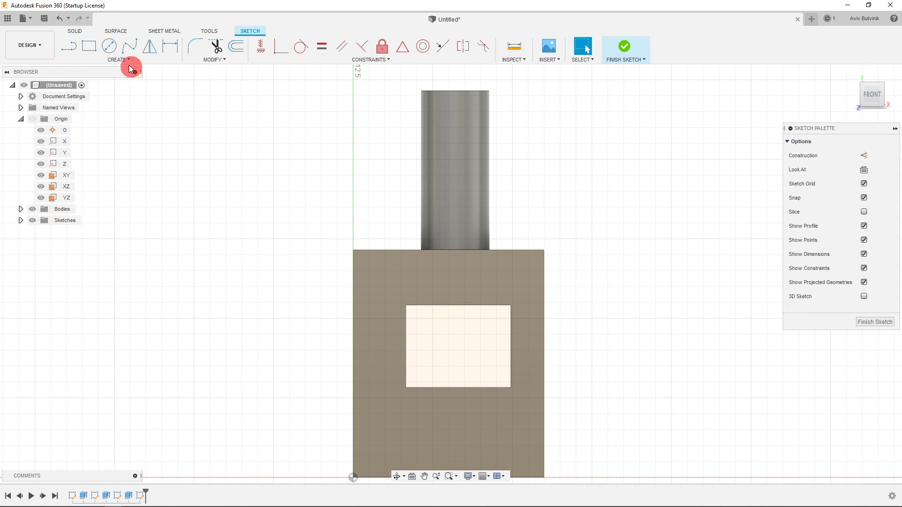
# - Sketch a closed sideways-T line profile beside the cylinder, with its arm overlapping the cylinder and its long straight side starting inside the block
pyautogui.click(71, 46)
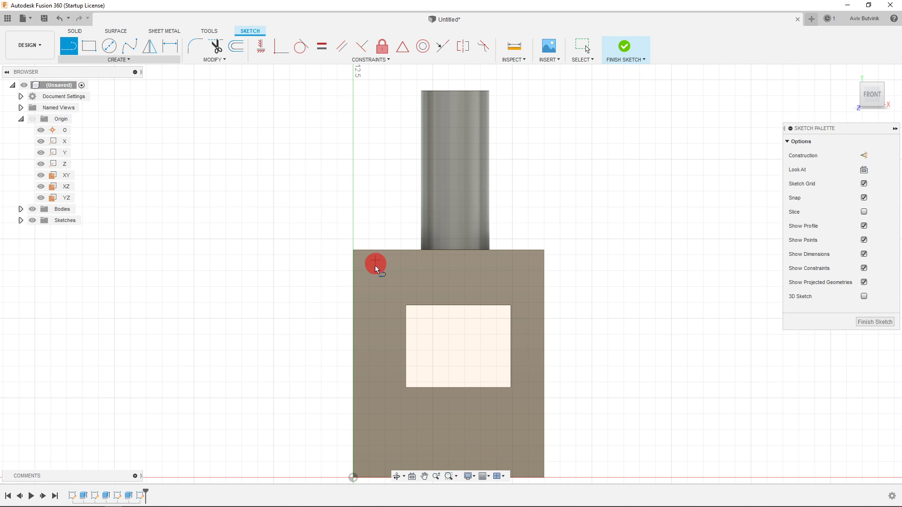
pyautogui.moveTo(379, 275)
pyautogui.mouseDown()
pyautogui.moveTo(376, 145)
pyautogui.moveTo(380, 135)
pyautogui.moveTo(413, 135)
pyautogui.mouseUp()
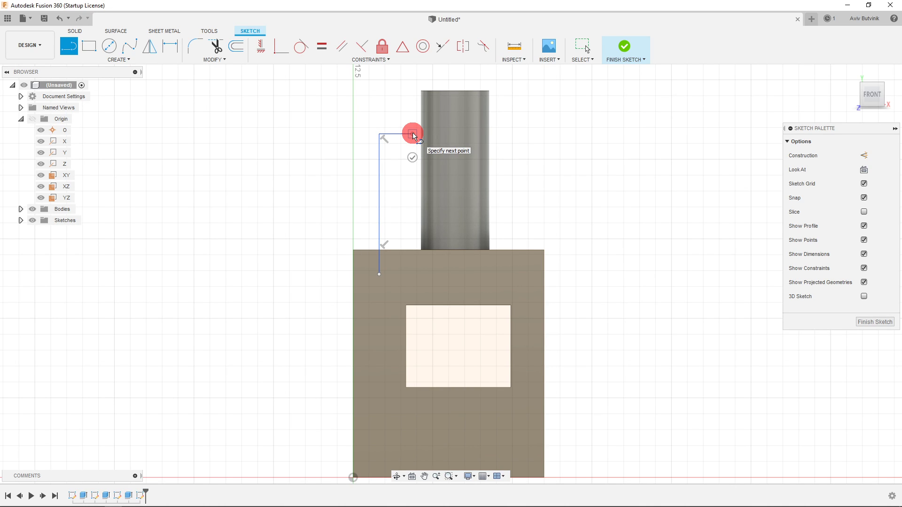
pyautogui.click(413, 135)
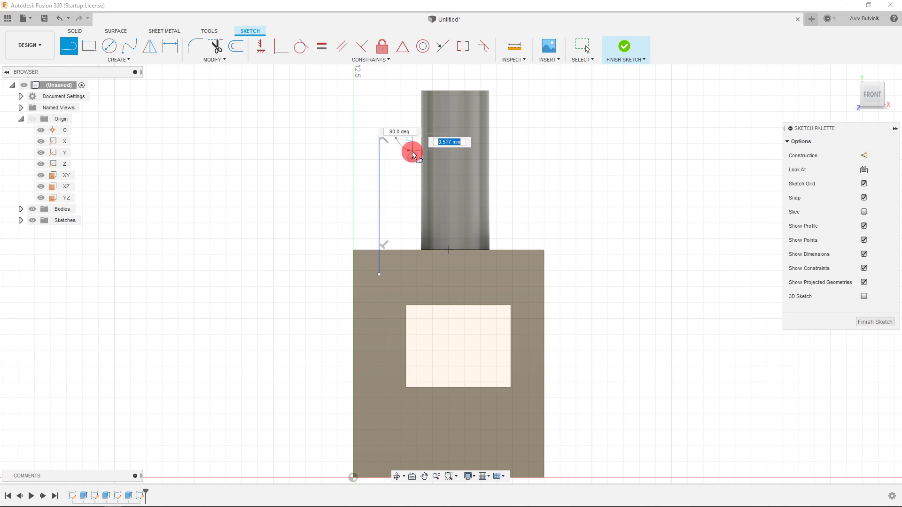
pyautogui.click(413, 178)
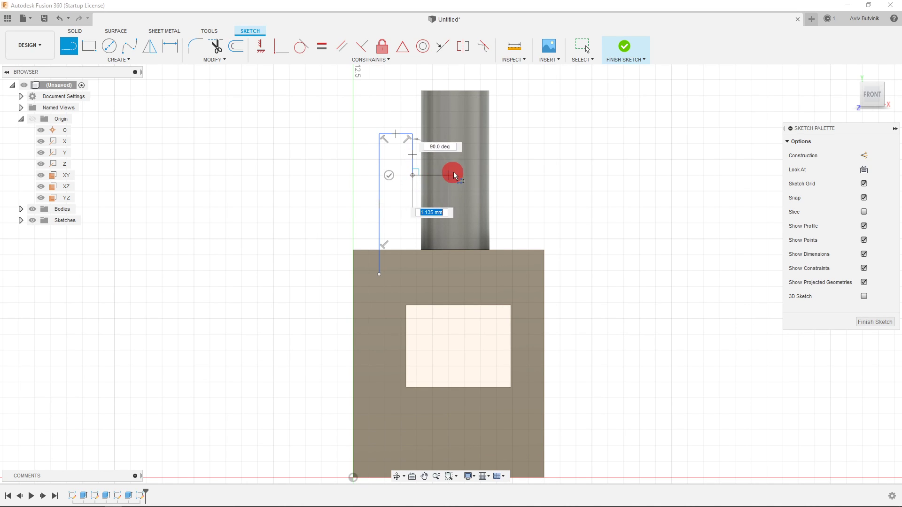
pyautogui.click(470, 175)
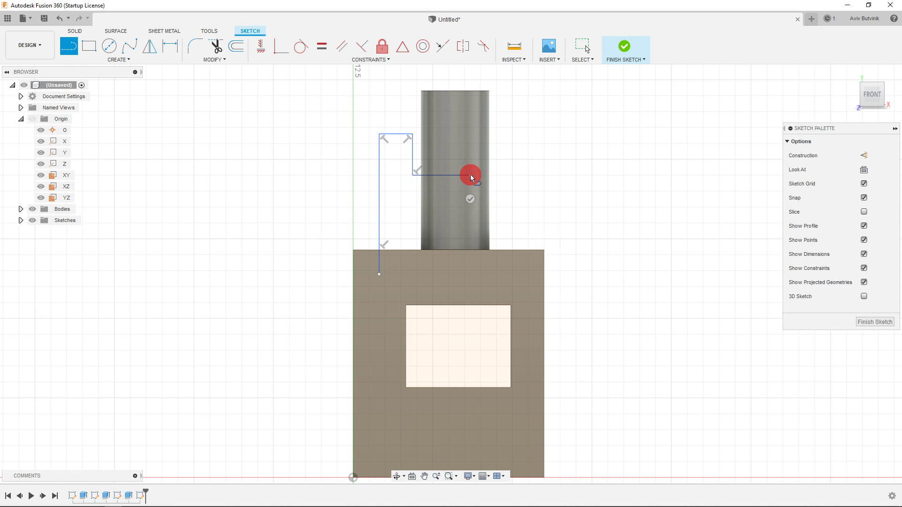
pyautogui.click(470, 223)
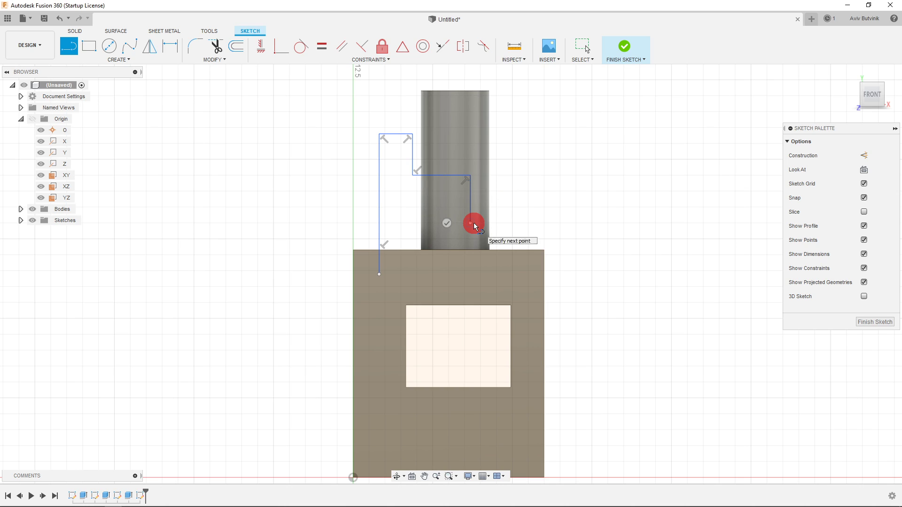
pyautogui.click(413, 223)
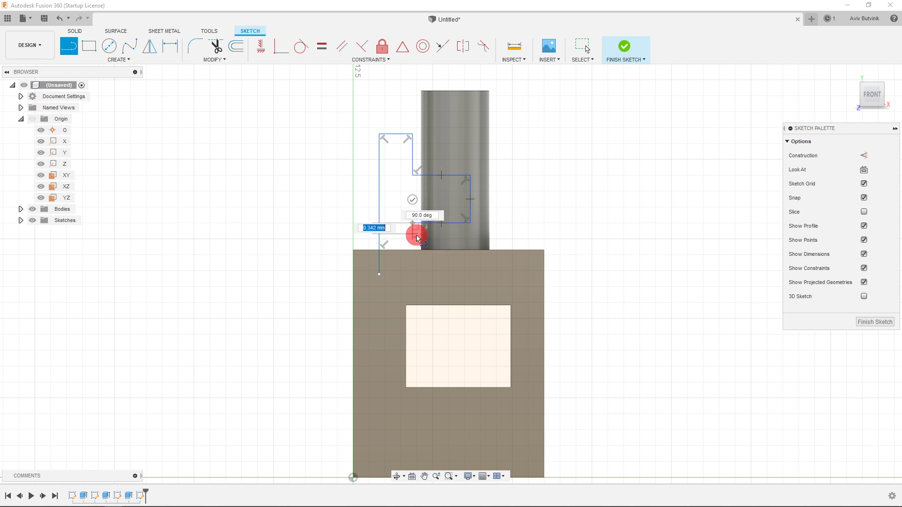
pyautogui.click(412, 263)
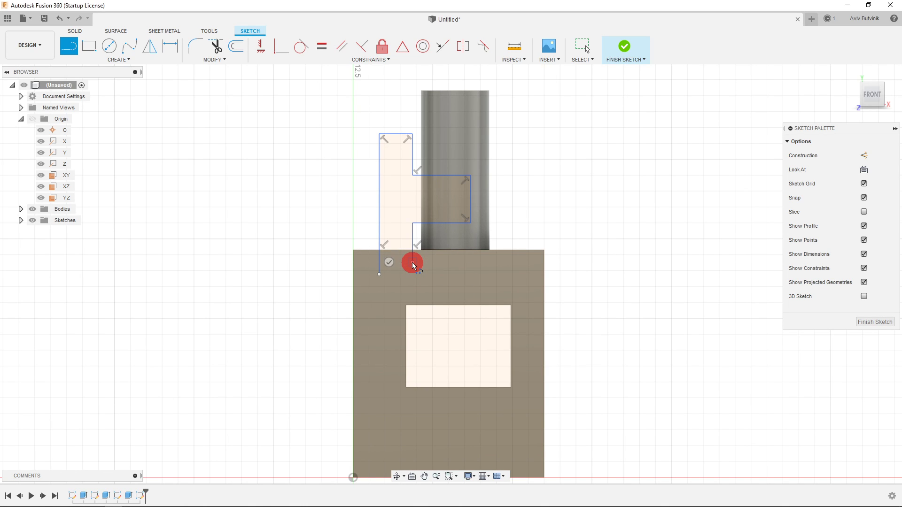
pyautogui.click(380, 264)
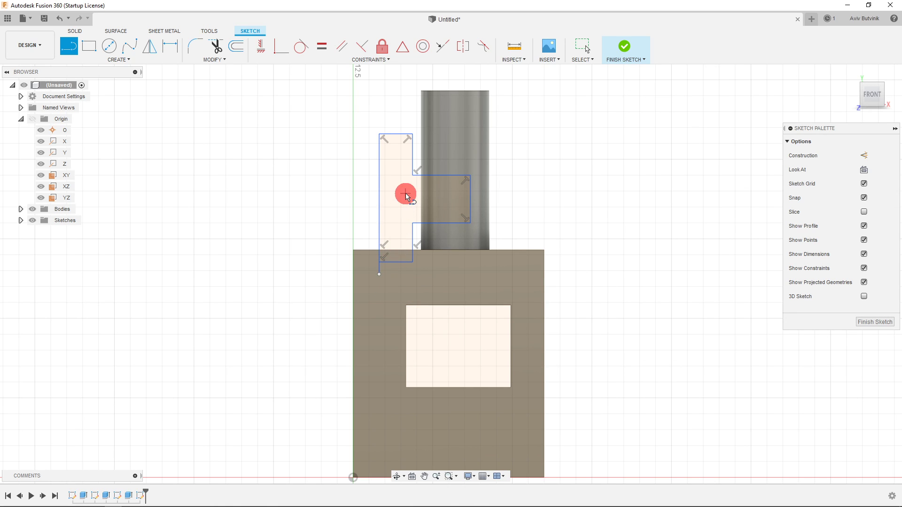
pyautogui.scroll(3, 406, 195)
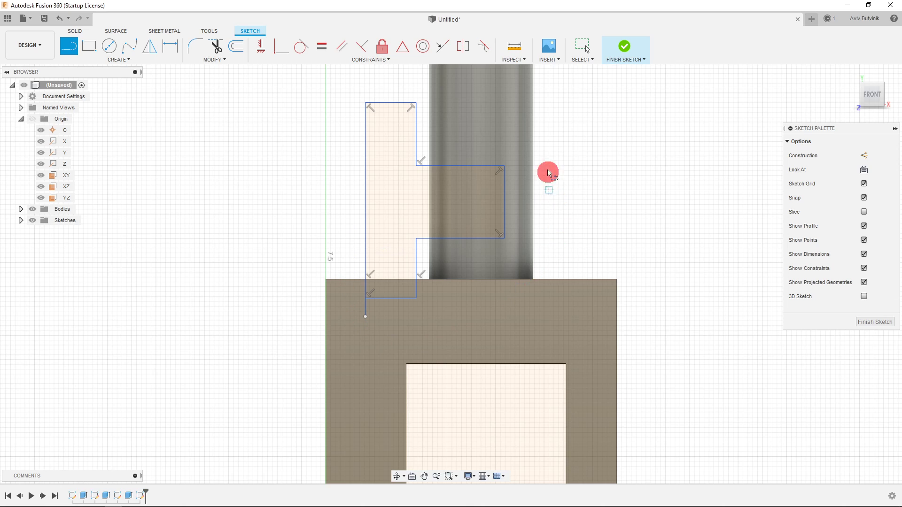
pyautogui.scroll(-1, 329, 300)
pyautogui.scroll(1, 470, 201)
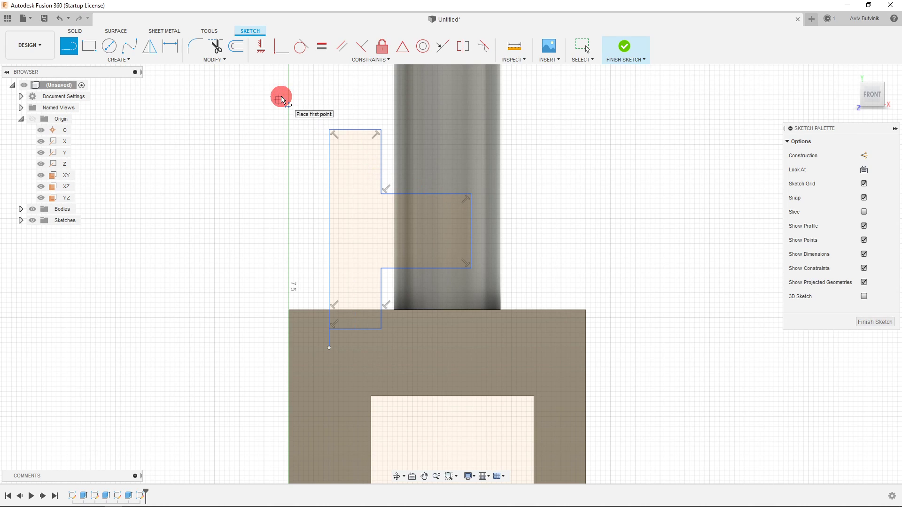
pyautogui.click(330, 347)
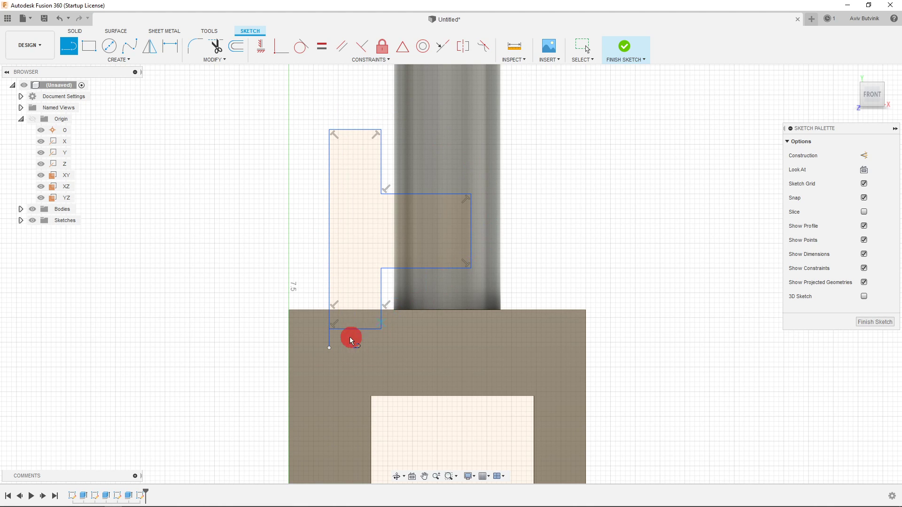
pyautogui.click(329, 320)
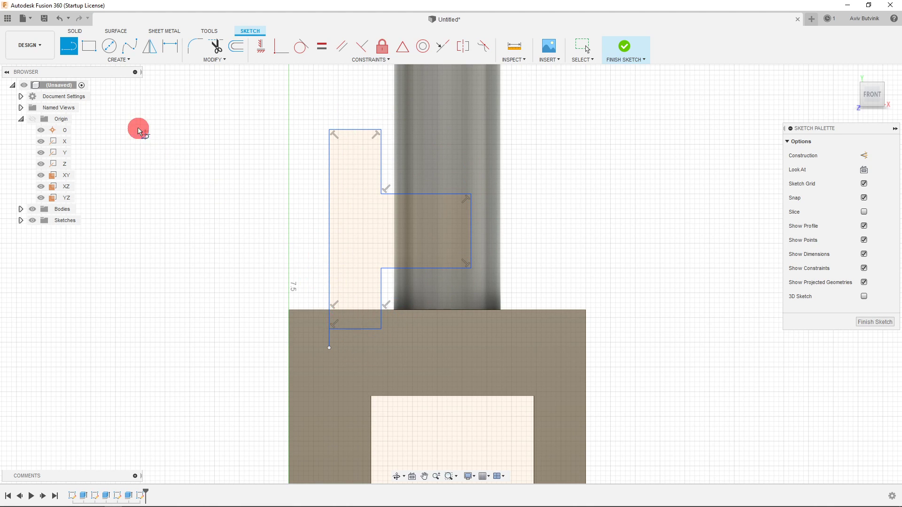
# - Set up a 360-degree Revolve of the T-shaped profile above the block, using the profile's long vertical line as the axis
pyautogui.click(75, 31)
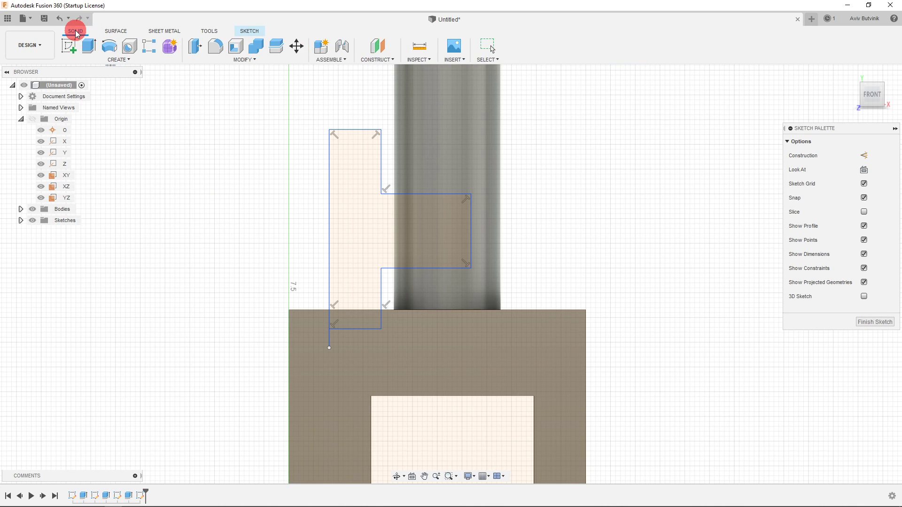
pyautogui.click(110, 47)
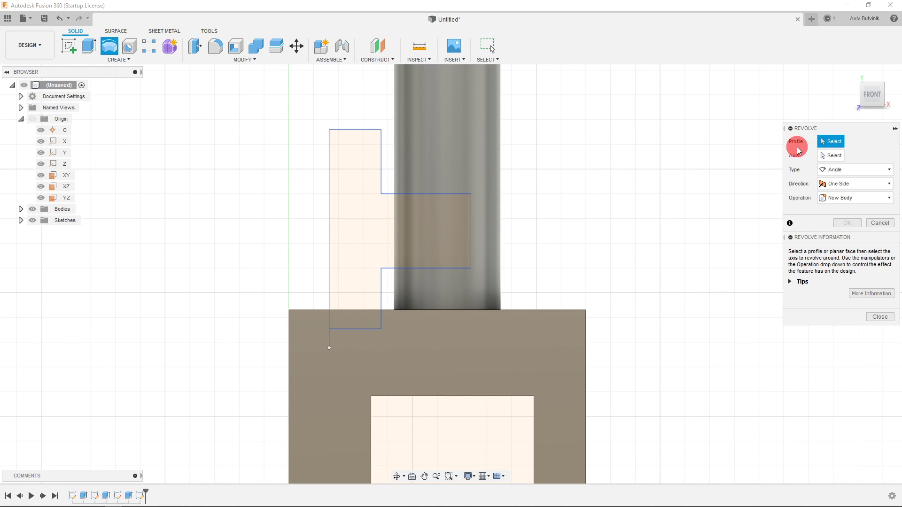
pyautogui.click(444, 233)
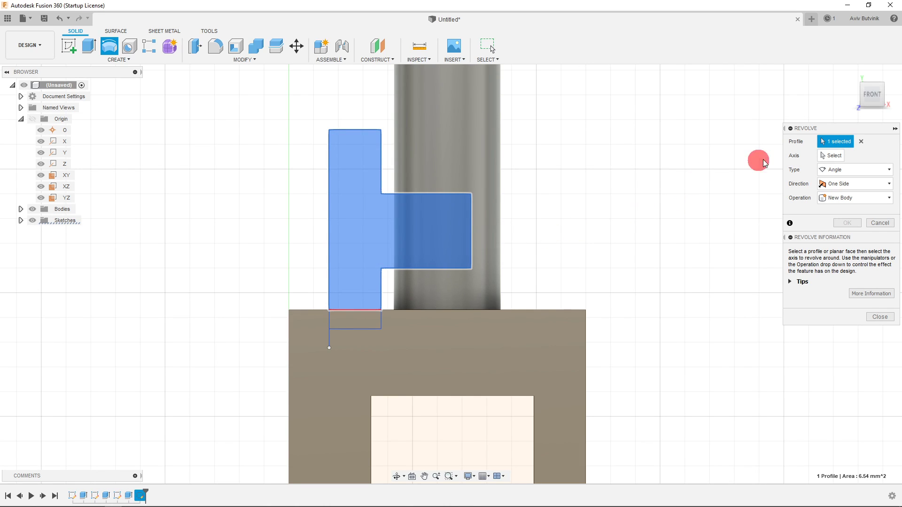
pyautogui.click(831, 158)
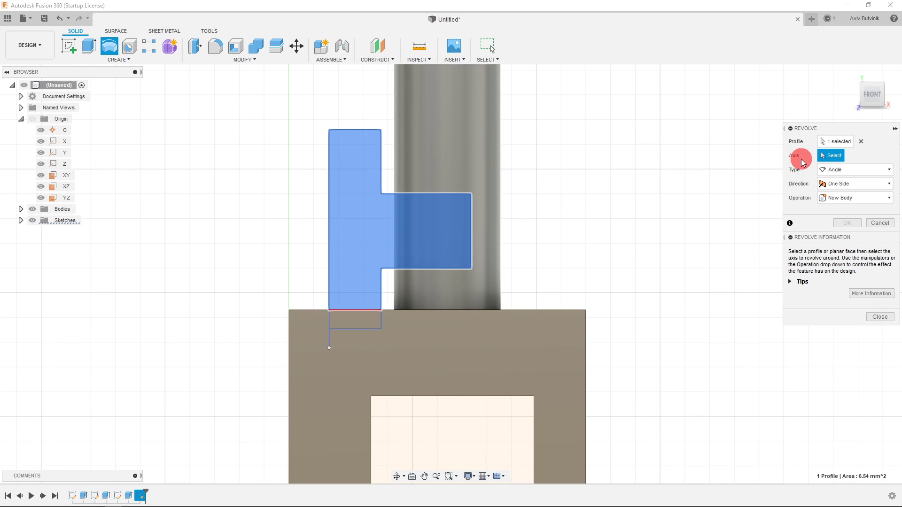
pyautogui.click(329, 336)
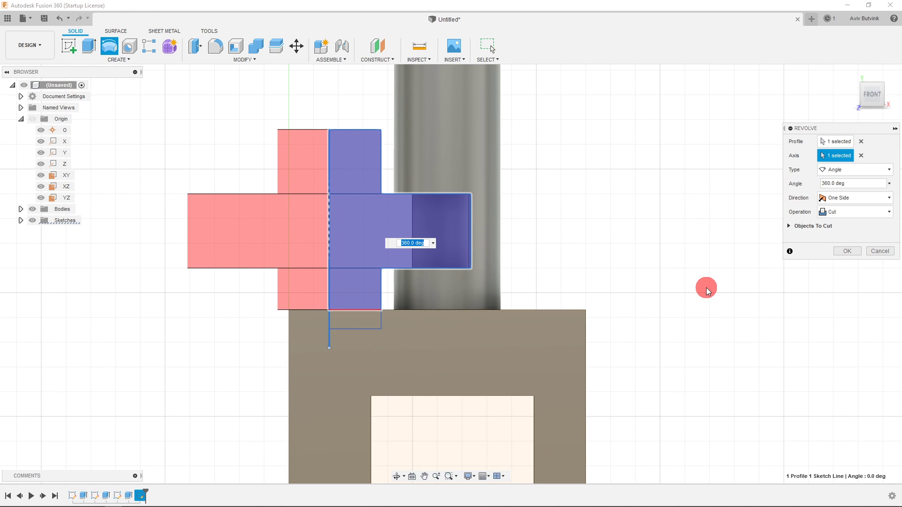
pyautogui.scroll(-2, 457, 319)
pyautogui.scroll(2, 497, 285)
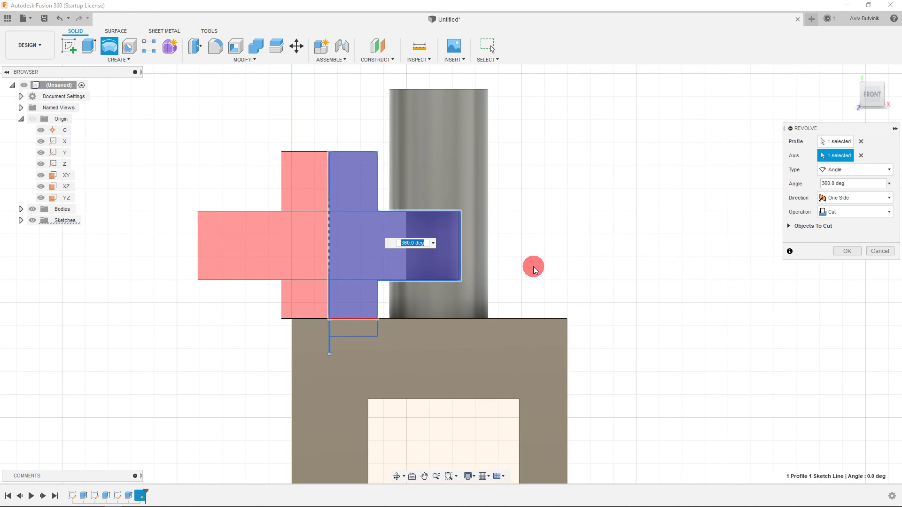
pyautogui.scroll(-2, 527, 266)
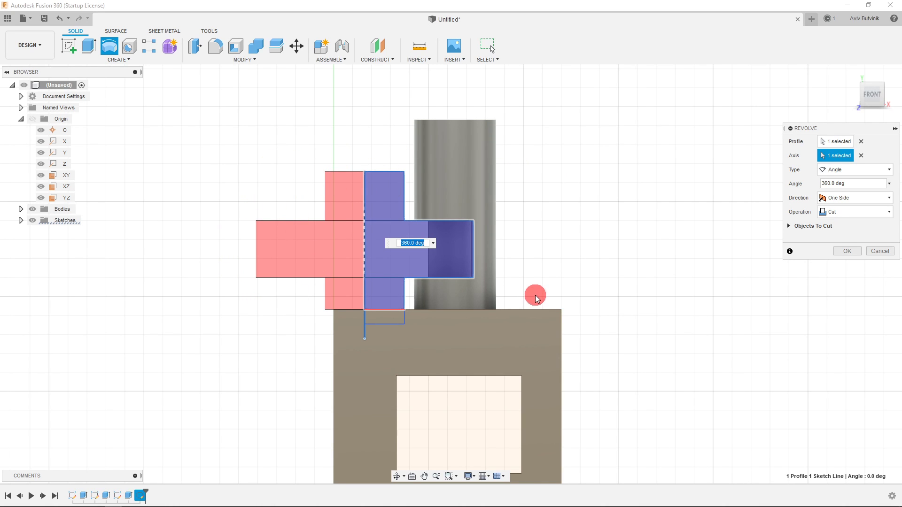
# - Set the revolve's operation to Join, check the preview from the isometric corner, and create the feature
pyautogui.click(848, 216)
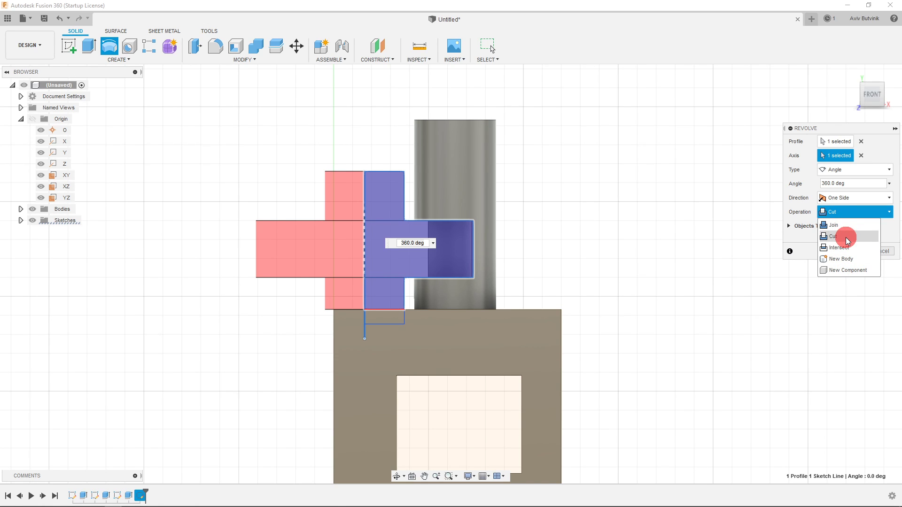
pyautogui.click(845, 226)
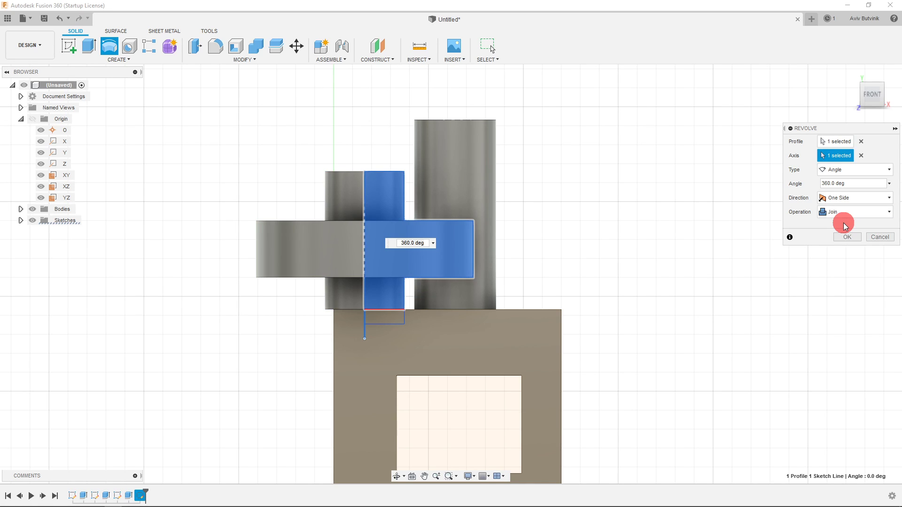
pyautogui.scroll(-2, 620, 264)
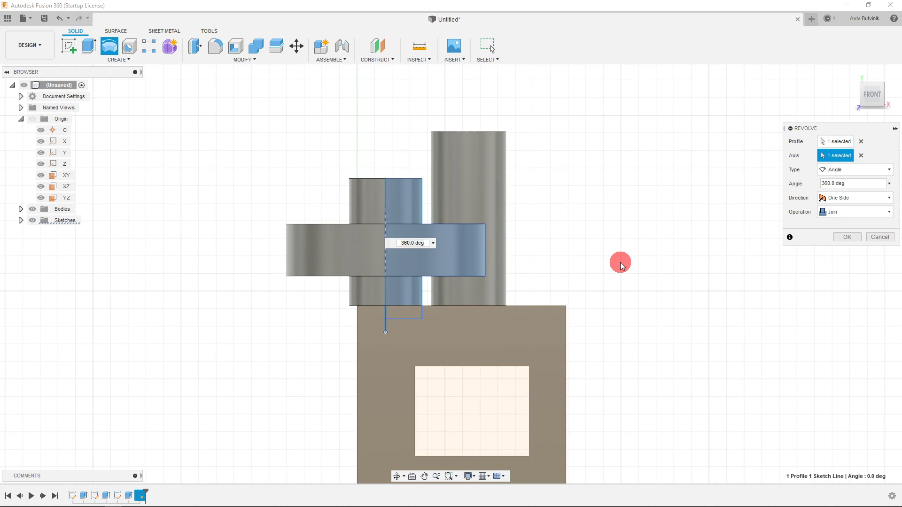
pyautogui.click(881, 87)
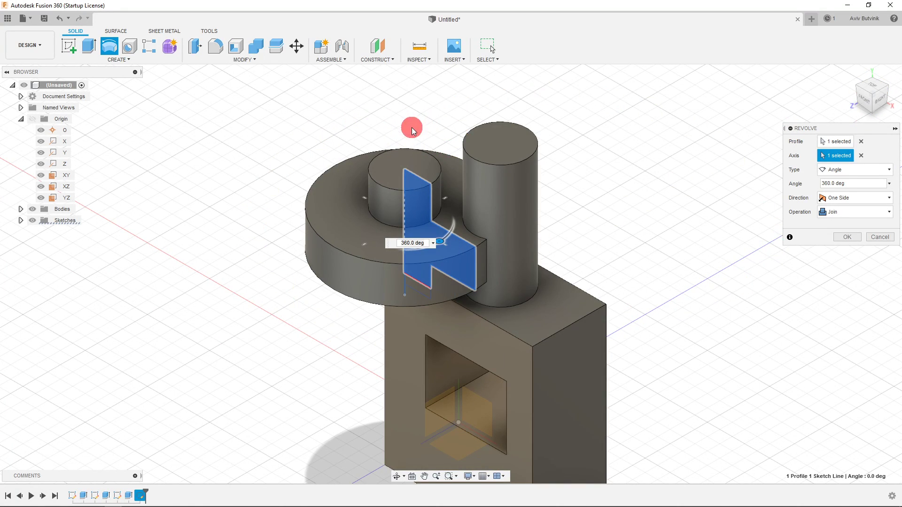
pyautogui.click(868, 102)
pyautogui.click(846, 236)
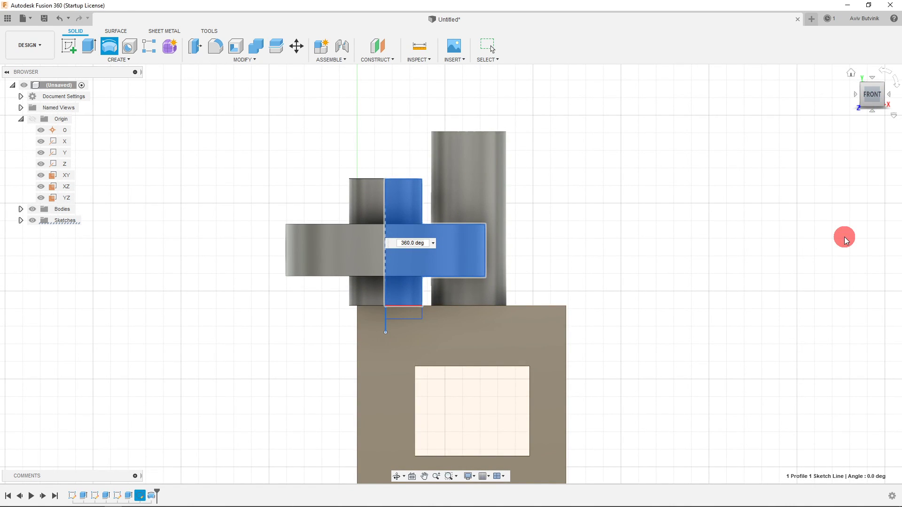
# - Check the revolved body from the isometric corner, and open its profile sketch, Sketch4, for editing
pyautogui.scroll(-1, 477, 280)
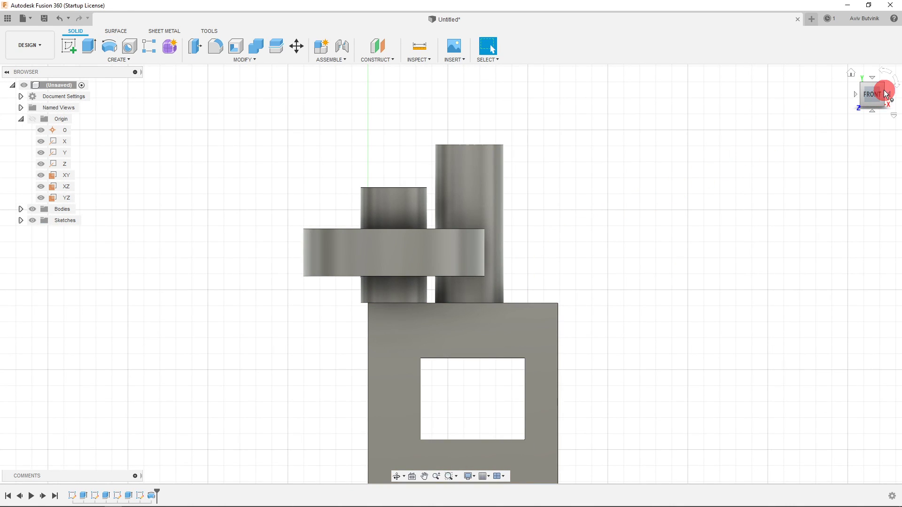
pyautogui.click(865, 88)
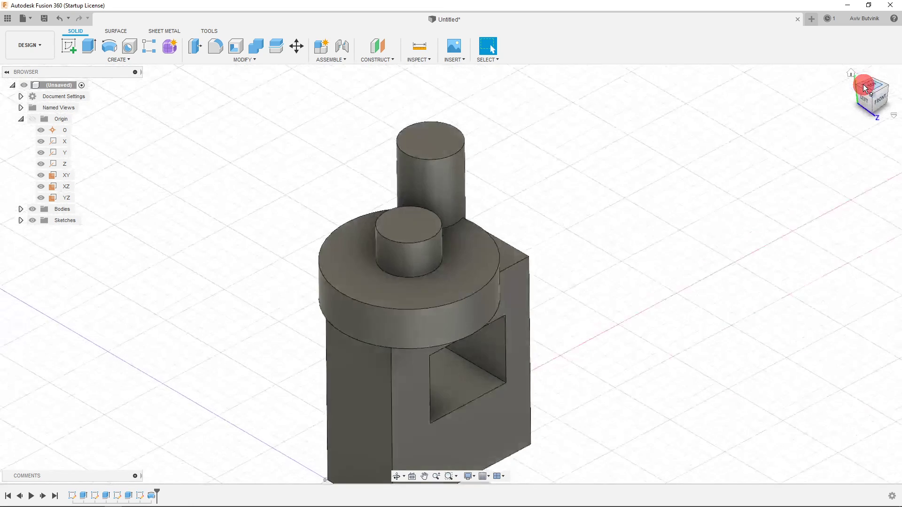
pyautogui.click(885, 104)
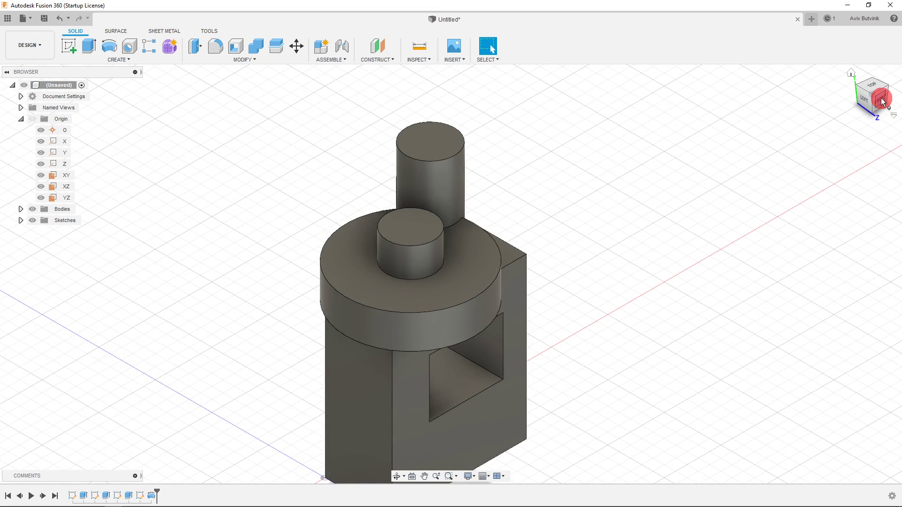
pyautogui.click(21, 220)
pyautogui.click(448, 249)
pyautogui.click(75, 266)
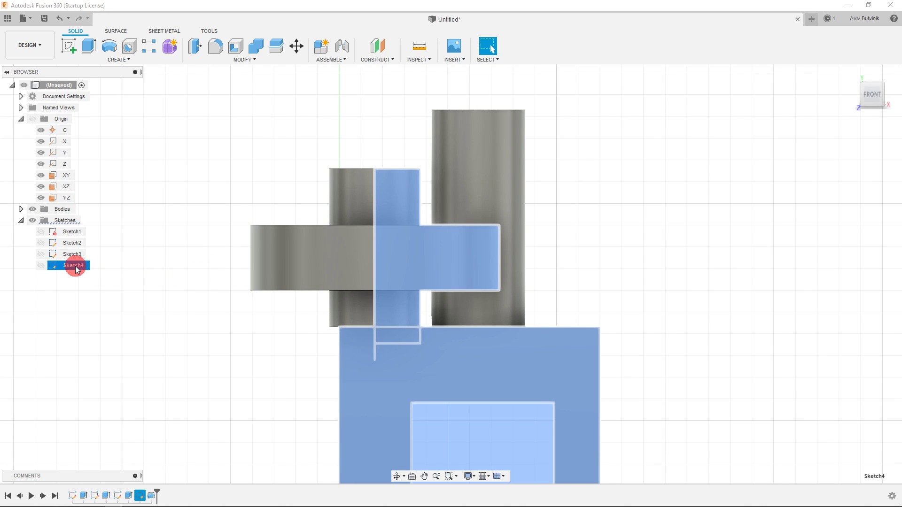
pyautogui.click(21, 220)
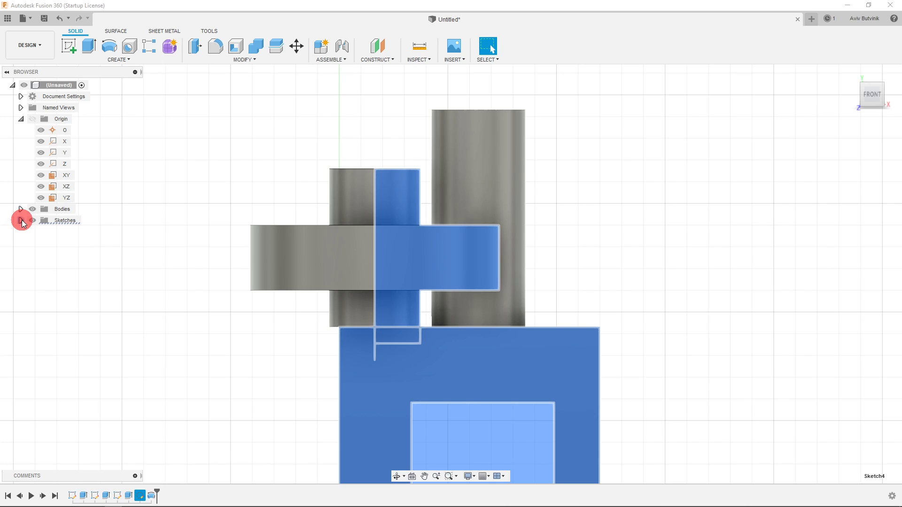
pyautogui.click(22, 220)
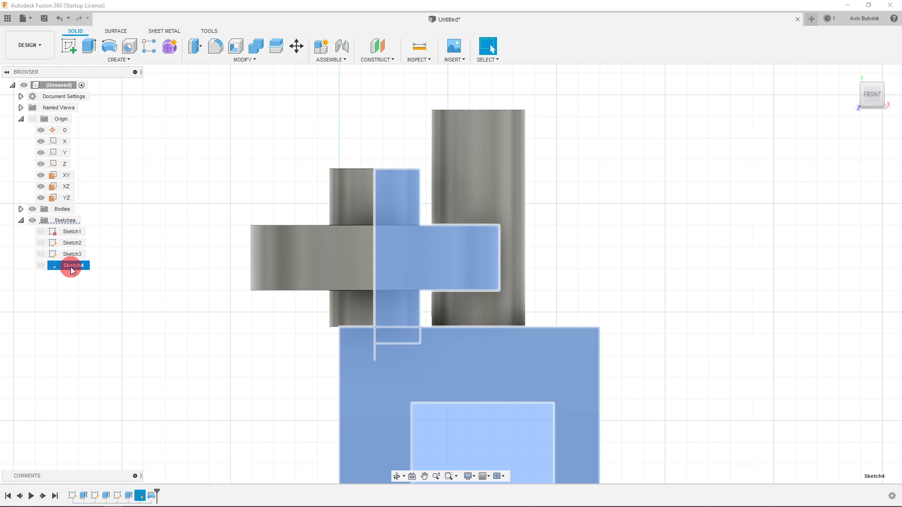
pyautogui.rightClick(71, 271)
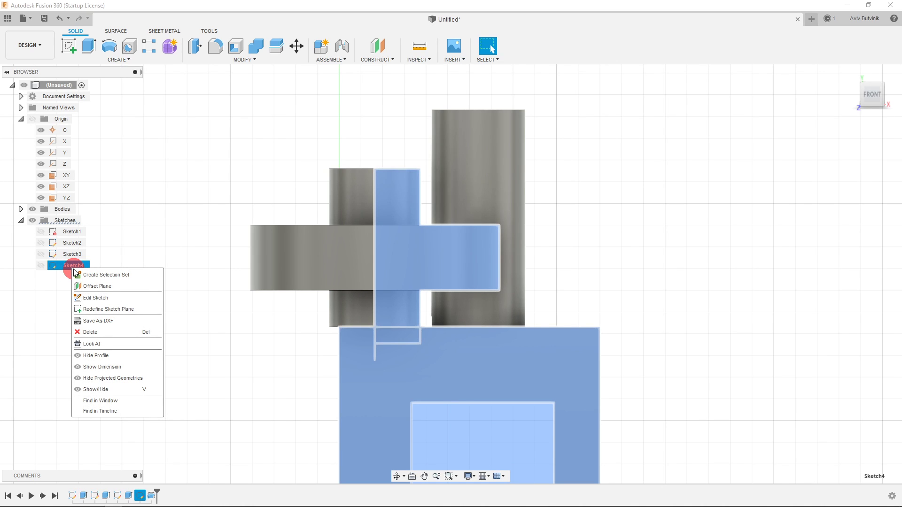
pyautogui.click(90, 297)
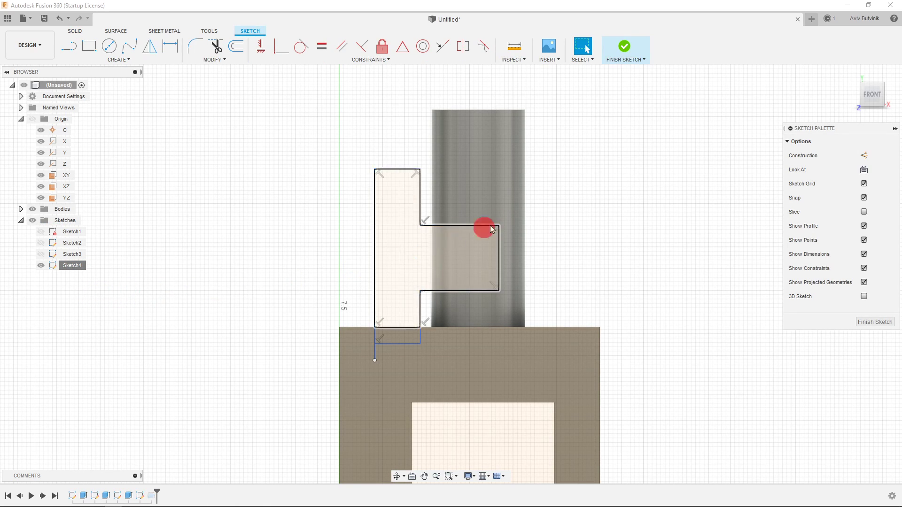
# - Lower the upper edge of the profile's arm, then delete that edge and the vertical line connecting it to the profile's top edge
pyautogui.scroll(2, 492, 219)
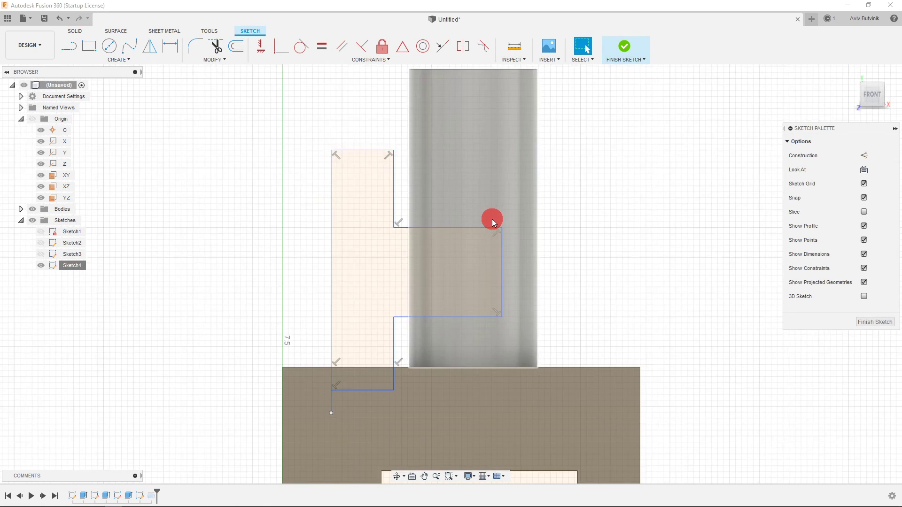
pyautogui.click(436, 232)
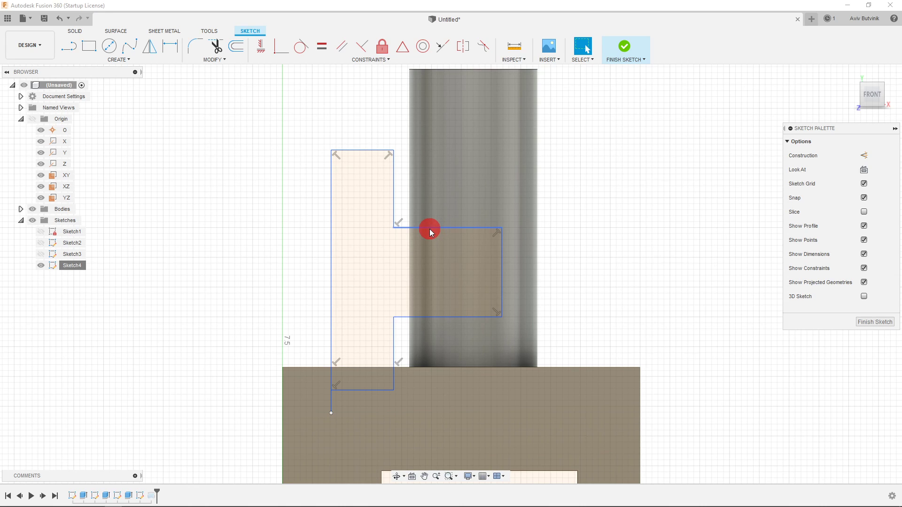
pyautogui.moveTo(429, 227)
pyautogui.mouseDown()
pyautogui.moveTo(435, 169)
pyautogui.moveTo(429, 275)
pyautogui.moveTo(450, 173)
pyautogui.moveTo(446, 256)
pyautogui.mouseUp()
pyautogui.click(385, 220)
pyautogui.moveTo(386, 219); pyautogui.dragTo(414, 208)
pyautogui.press('Delete')
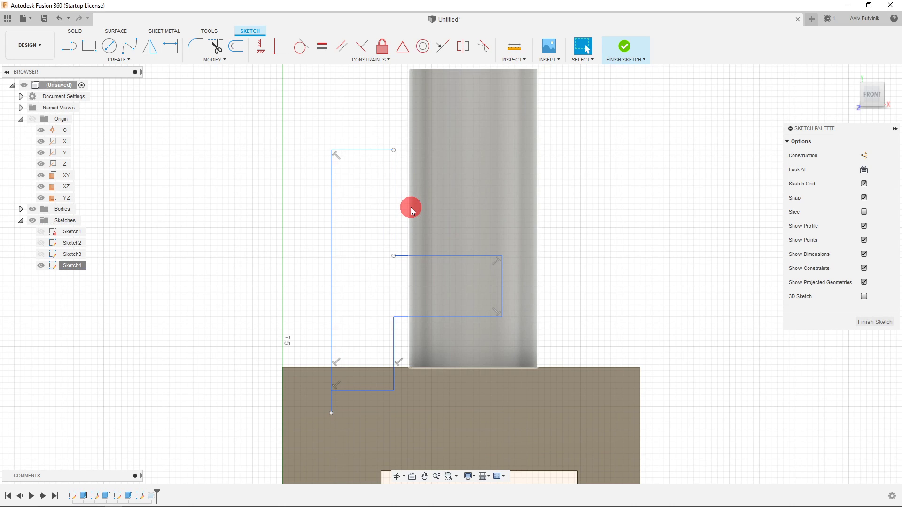
pyautogui.click(401, 256)
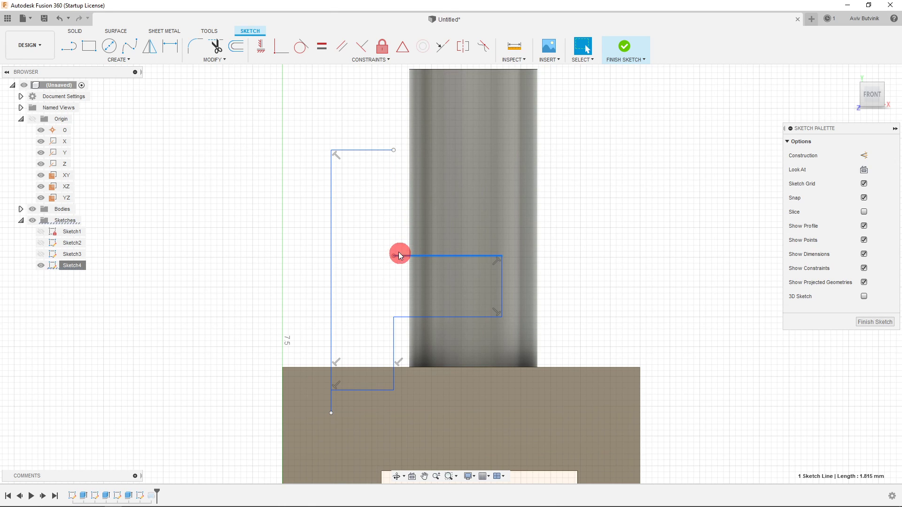
pyautogui.press('Delete')
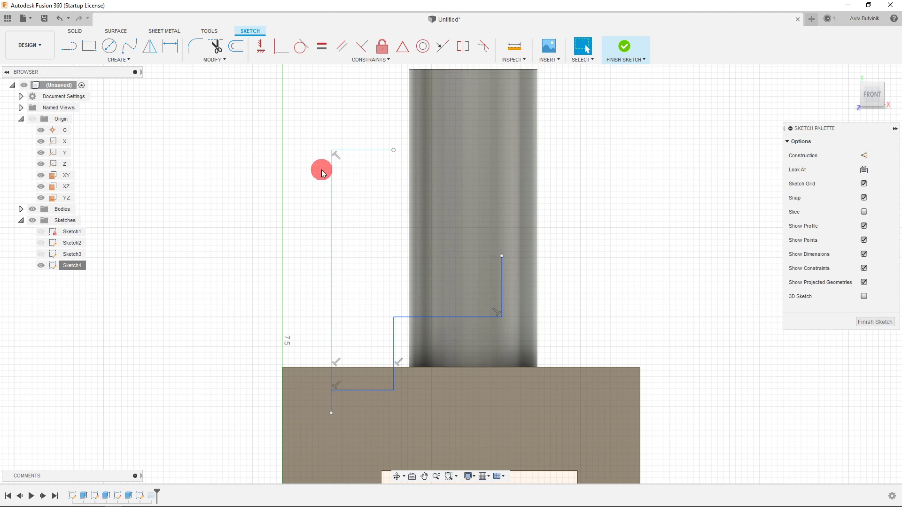
# - Close the profile with a descending zigzag of lines from the top edge's open end to the open end of the arm's outer vertical line
pyautogui.click(72, 47)
pyautogui.click(393, 150)
pyautogui.click(377, 191)
pyautogui.click(431, 171)
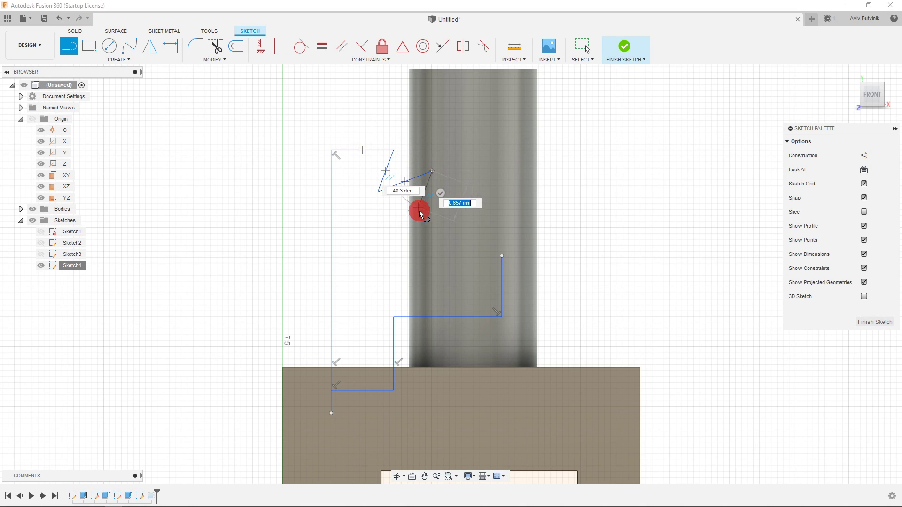
pyautogui.click(415, 216)
pyautogui.click(478, 205)
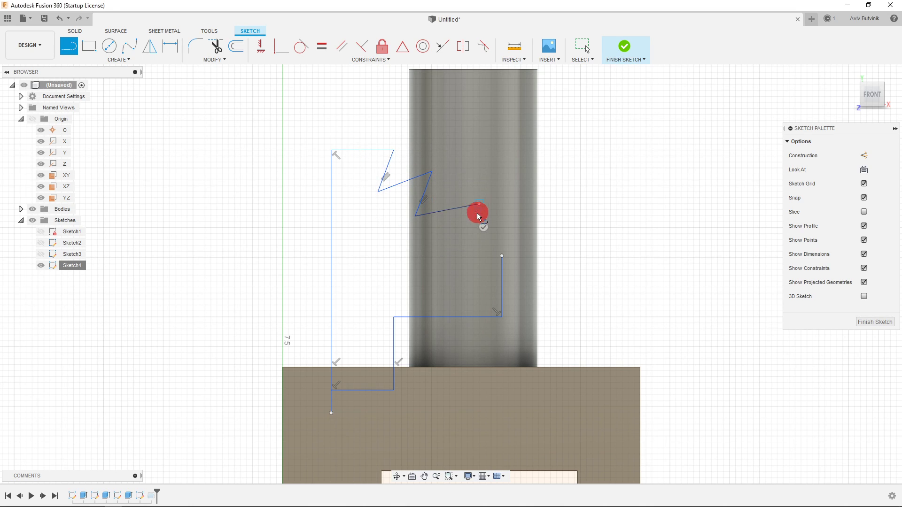
pyautogui.click(459, 257)
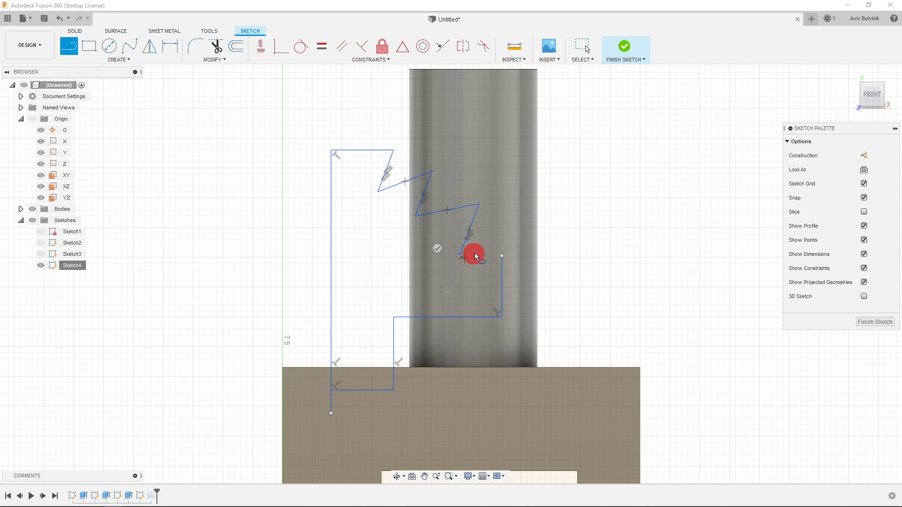
pyautogui.click(502, 243)
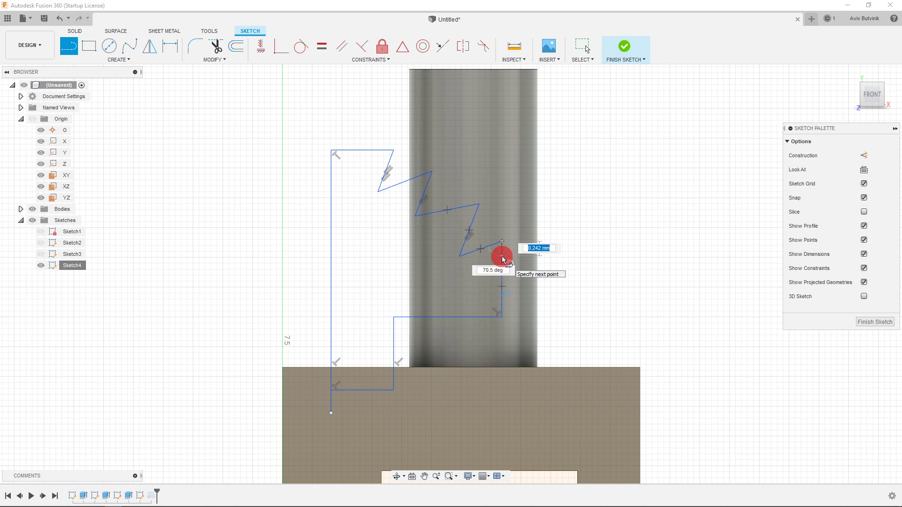
pyautogui.click(502, 258)
pyautogui.press('Escape')
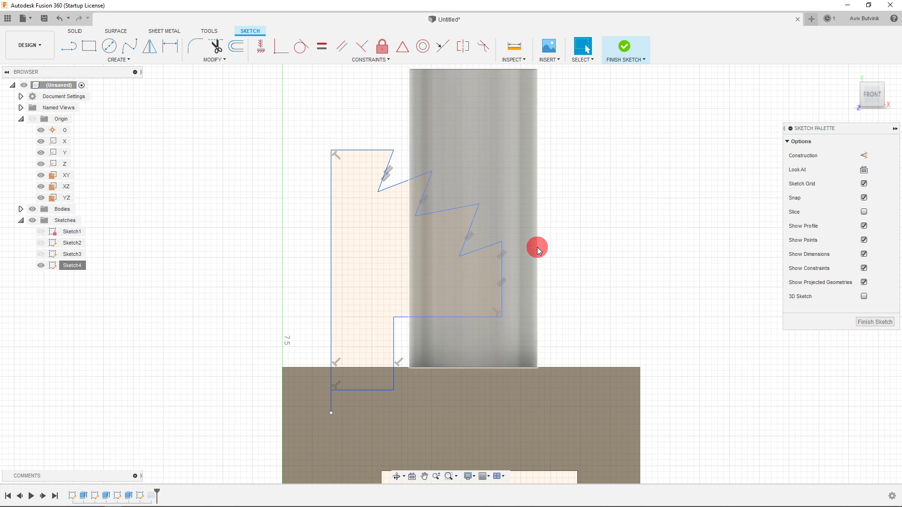
# - Delete the zigzag's lowest steep slanted line and redraw it between the two open endpoints to close the profile again
pyautogui.scroll(-2, 502, 242)
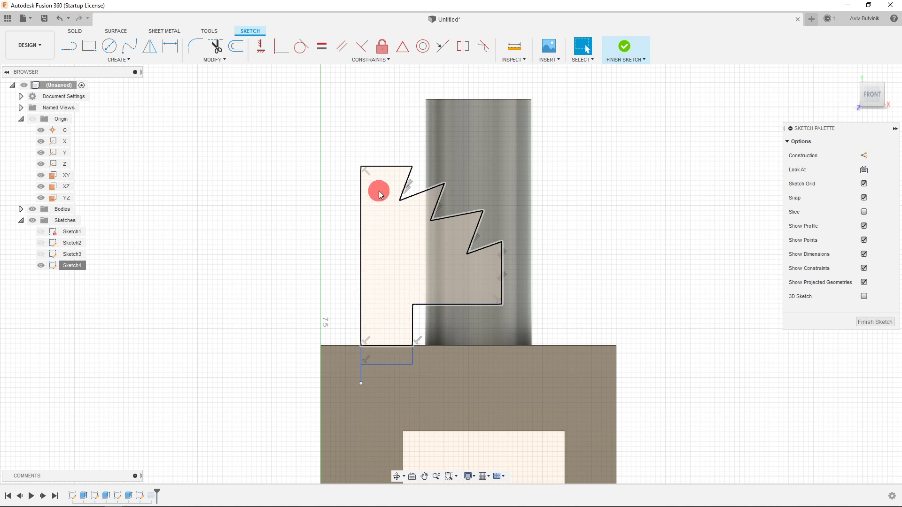
pyautogui.scroll(1, 453, 261)
pyautogui.scroll(1, 452, 261)
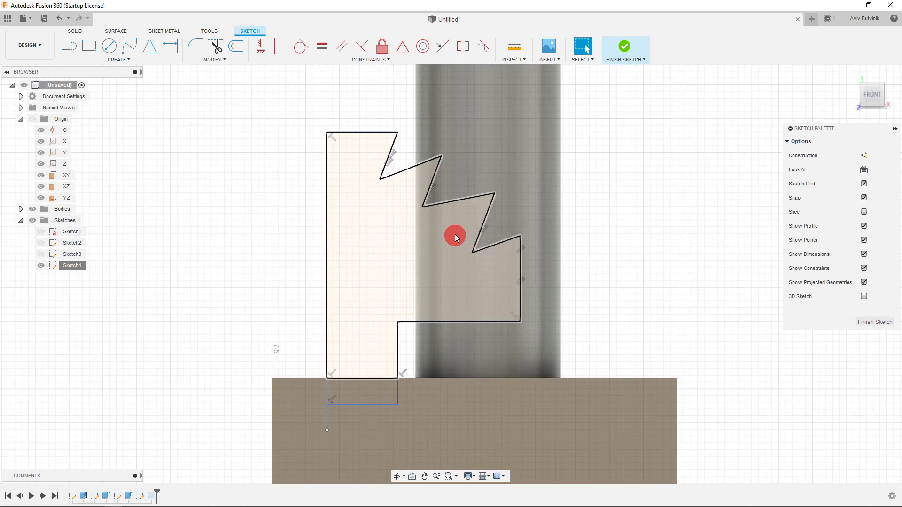
pyautogui.click(485, 219)
pyautogui.press('Delete')
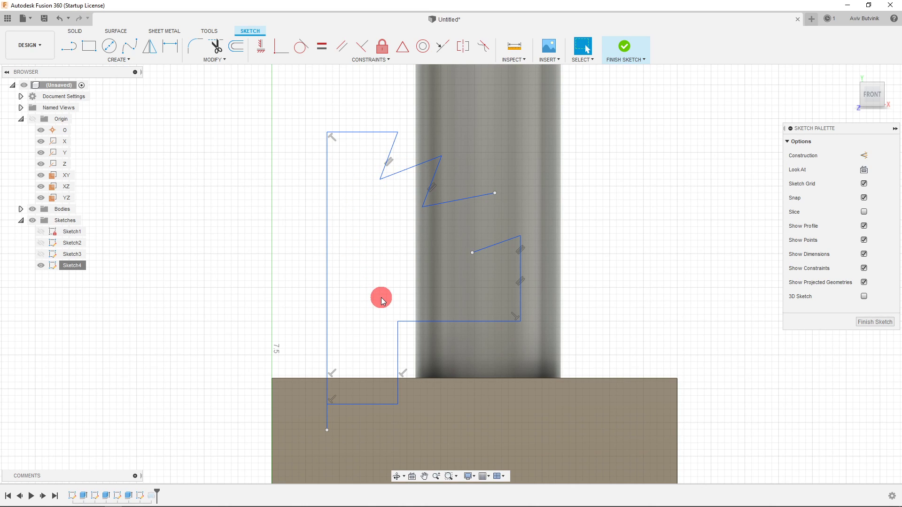
pyautogui.click(69, 46)
pyautogui.click(488, 185)
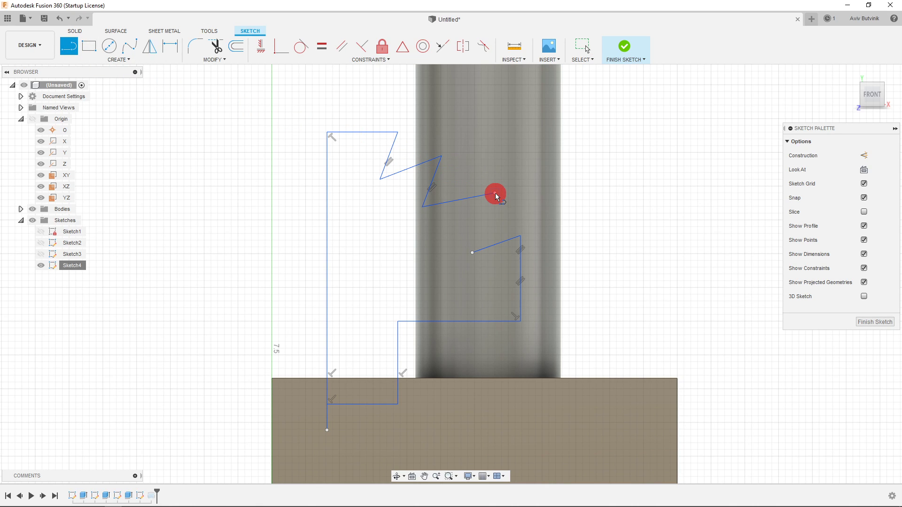
pyautogui.click(473, 253)
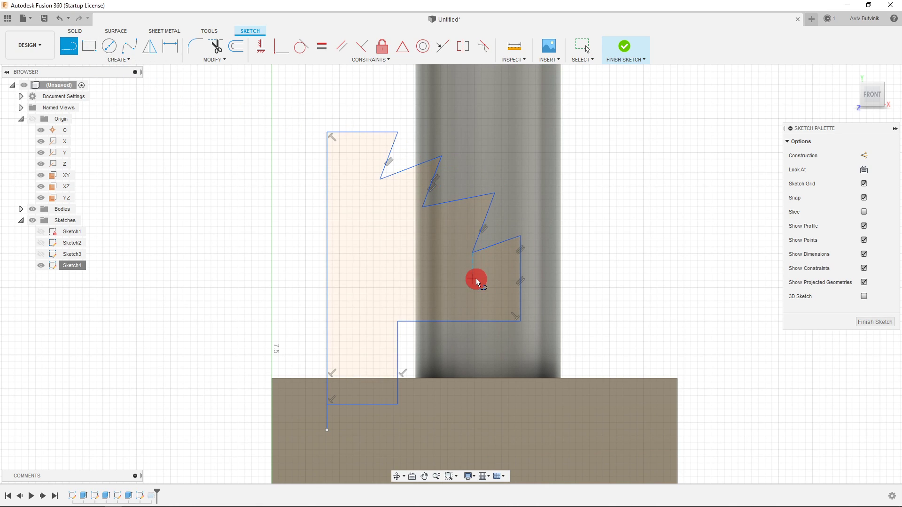
pyautogui.press('Escape')
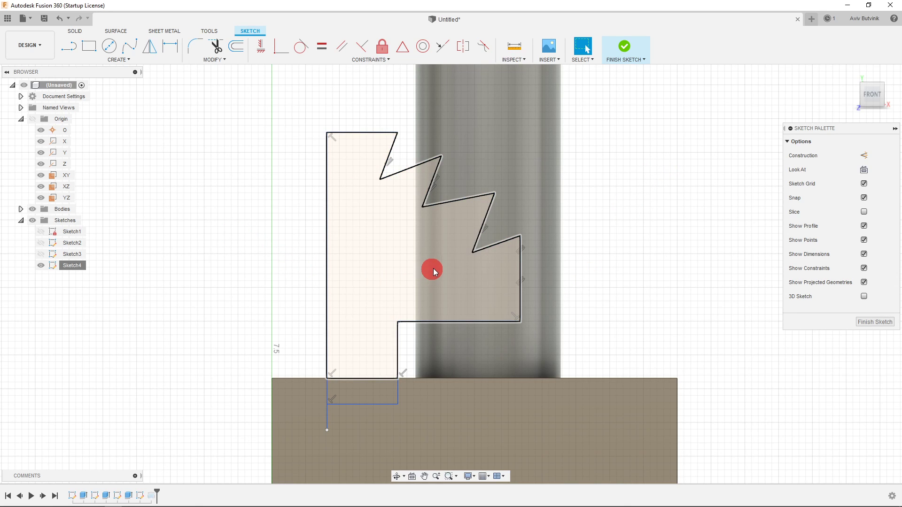
# - Finish the sketch and inspect the updated revolved body from the isometric corner and the front
pyautogui.click(627, 51)
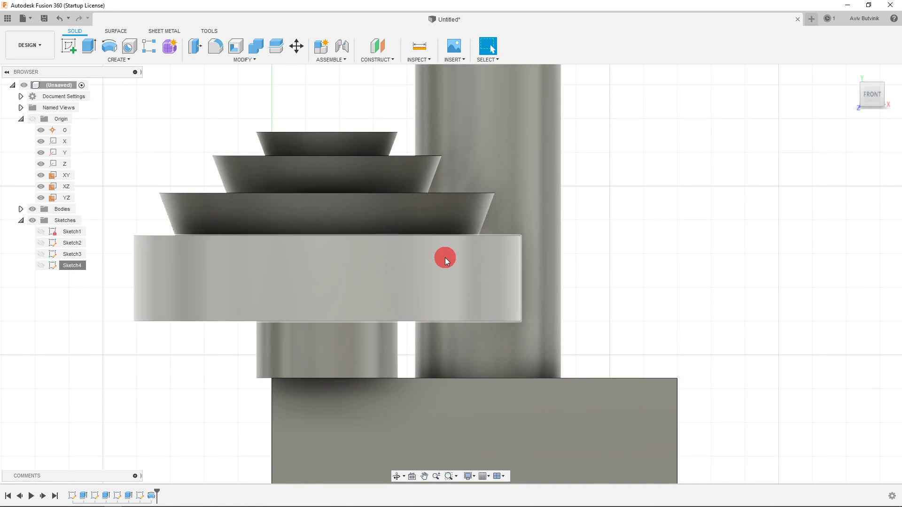
pyautogui.scroll(-3, 435, 261)
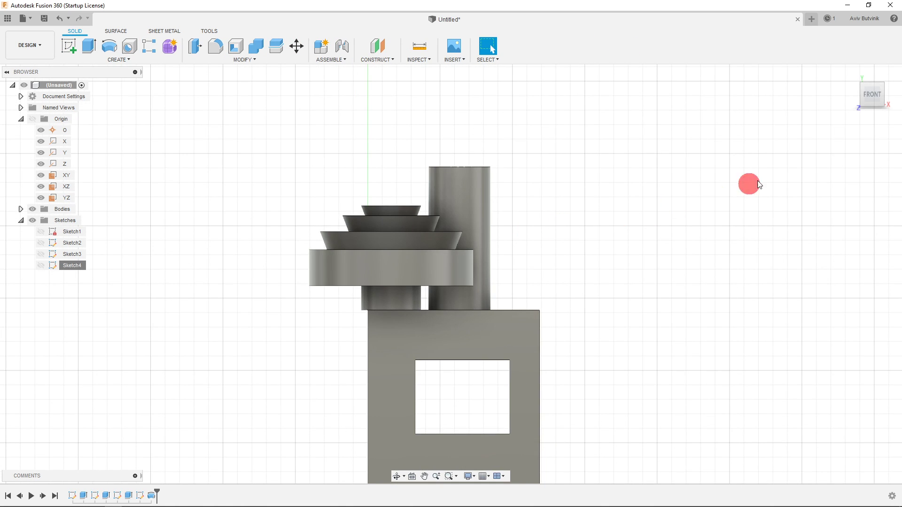
pyautogui.click(864, 88)
pyautogui.scroll(5, 413, 327)
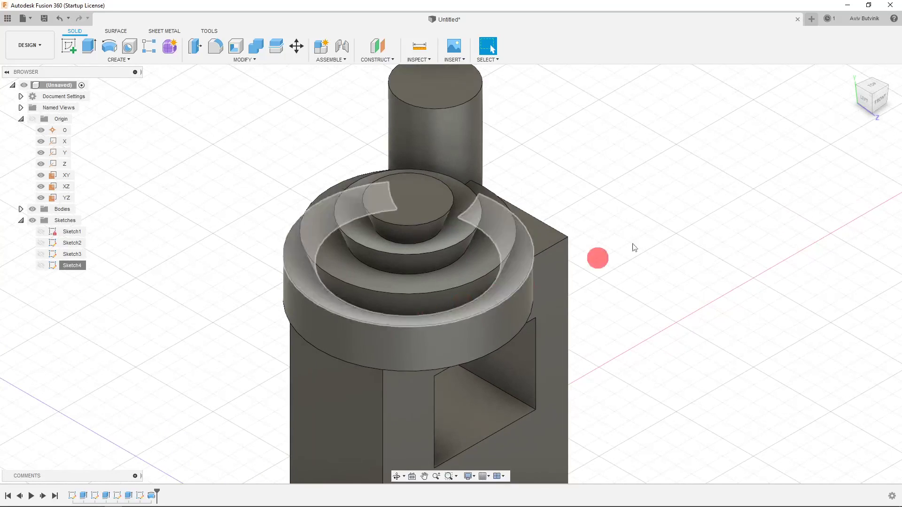
pyautogui.click(881, 104)
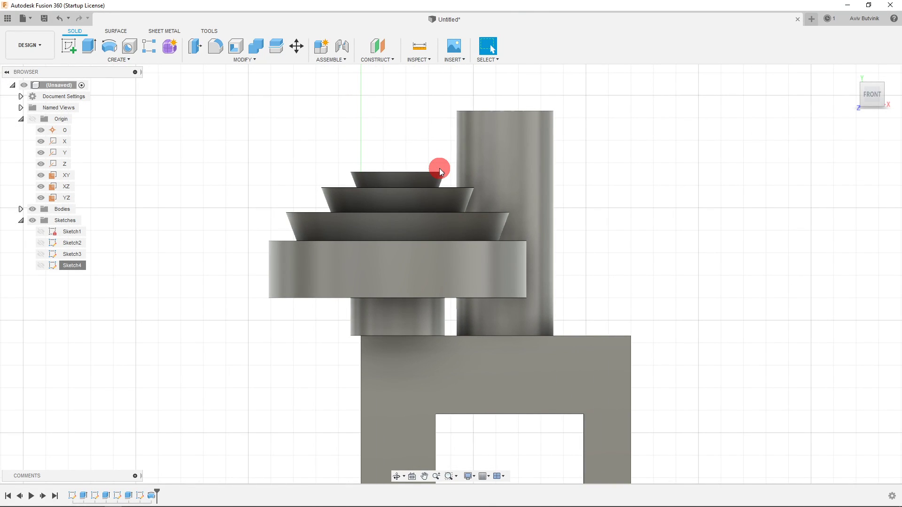
pyautogui.scroll(-2, 439, 167)
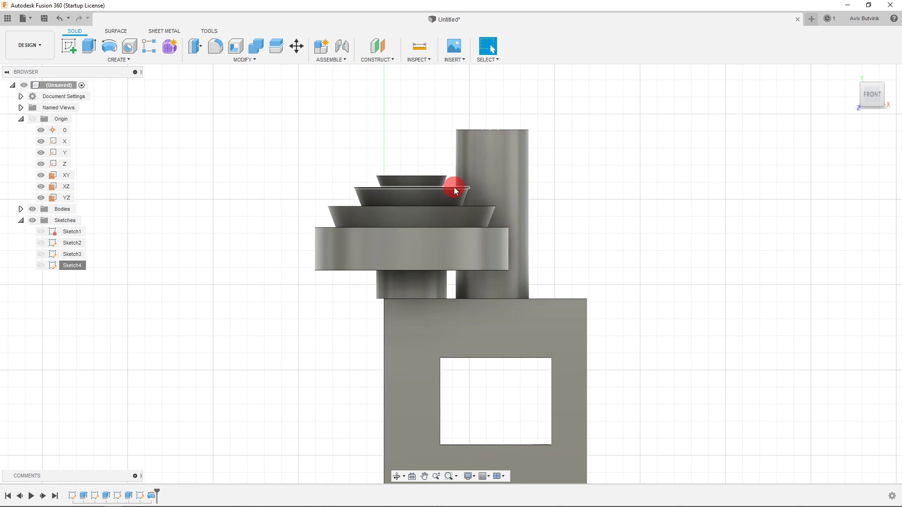